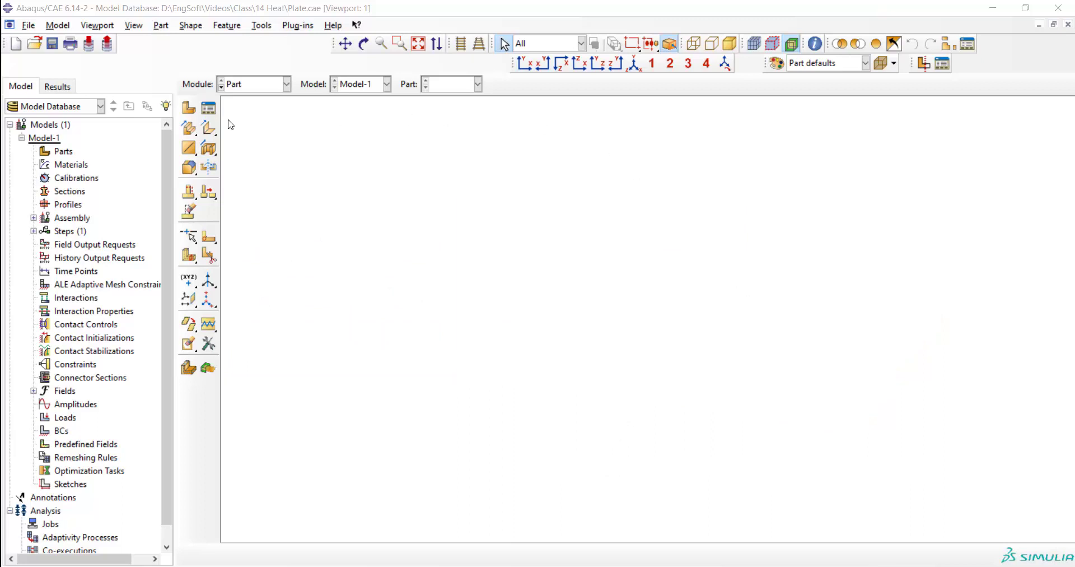
# - Start a 3D deformable solid extrusion part named plate with approximate size 2
pyautogui.click(186, 110)
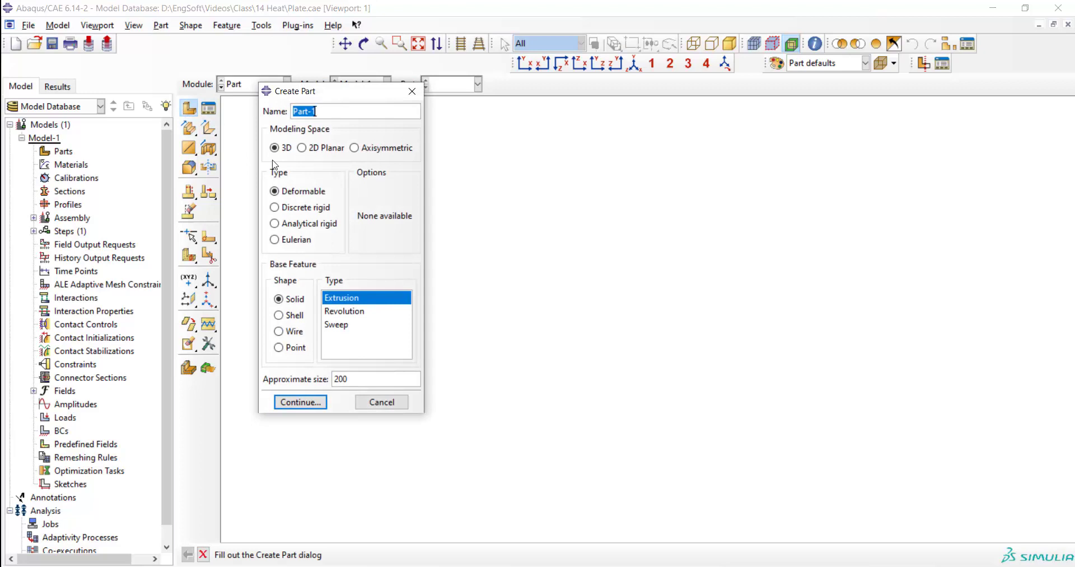
pyautogui.write('plate')
pyautogui.moveTo(357, 378); pyautogui.dragTo(329, 375)
pyautogui.write('2')
pyautogui.click(305, 401)
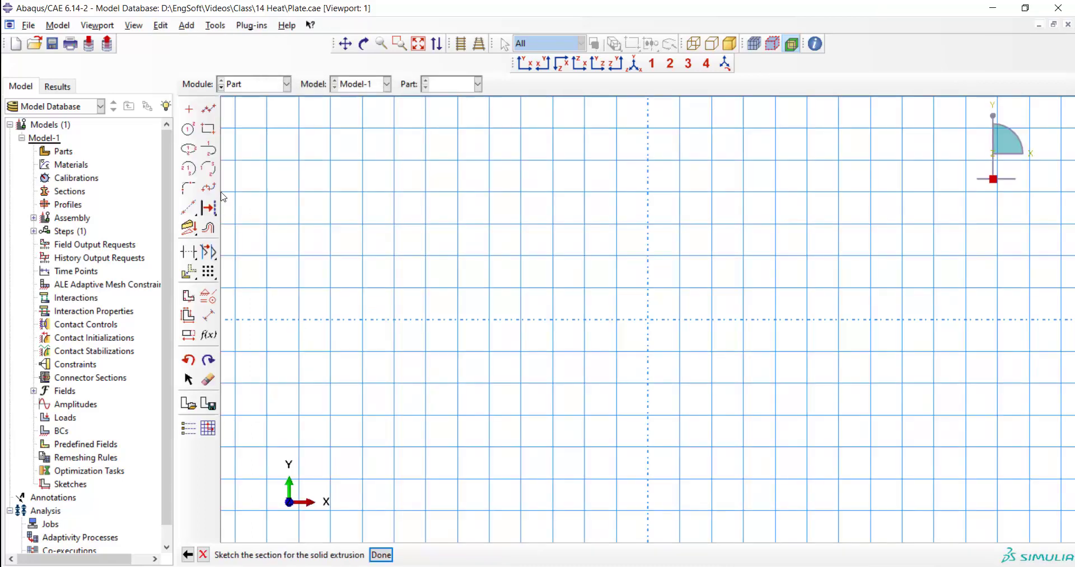
# - Sketch the square section as a rectangle to corner 1,1
pyautogui.click(209, 131)
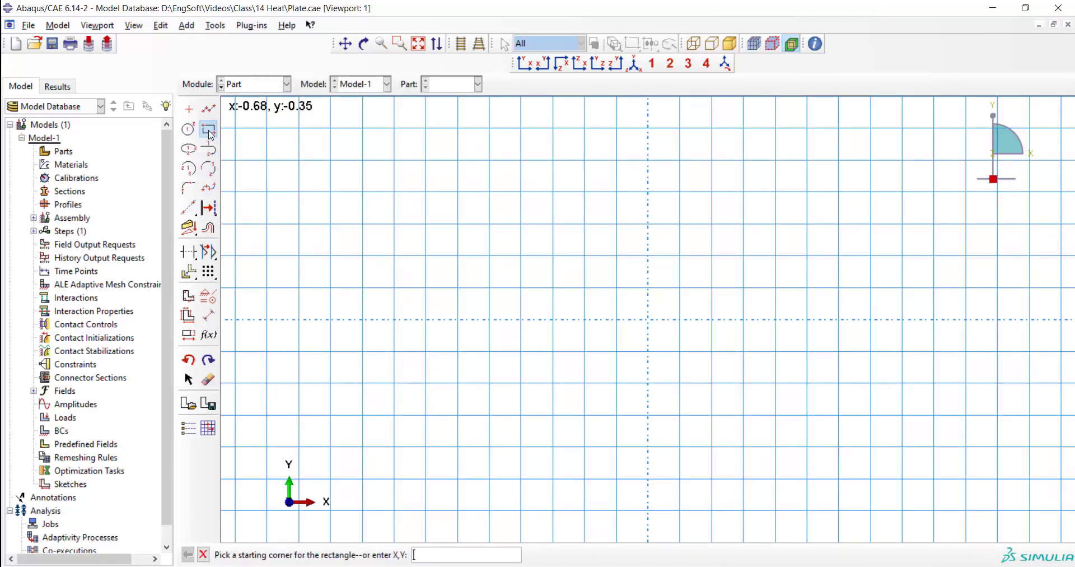
pyautogui.write('1')
pyautogui.press('Return')
pyautogui.write('1,1')
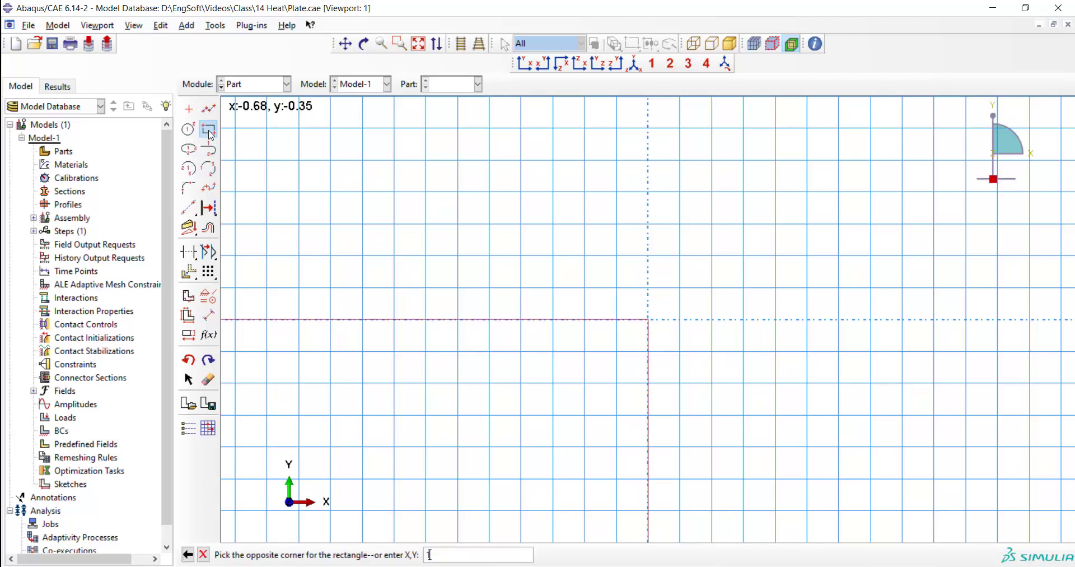
pyautogui.press('Return')
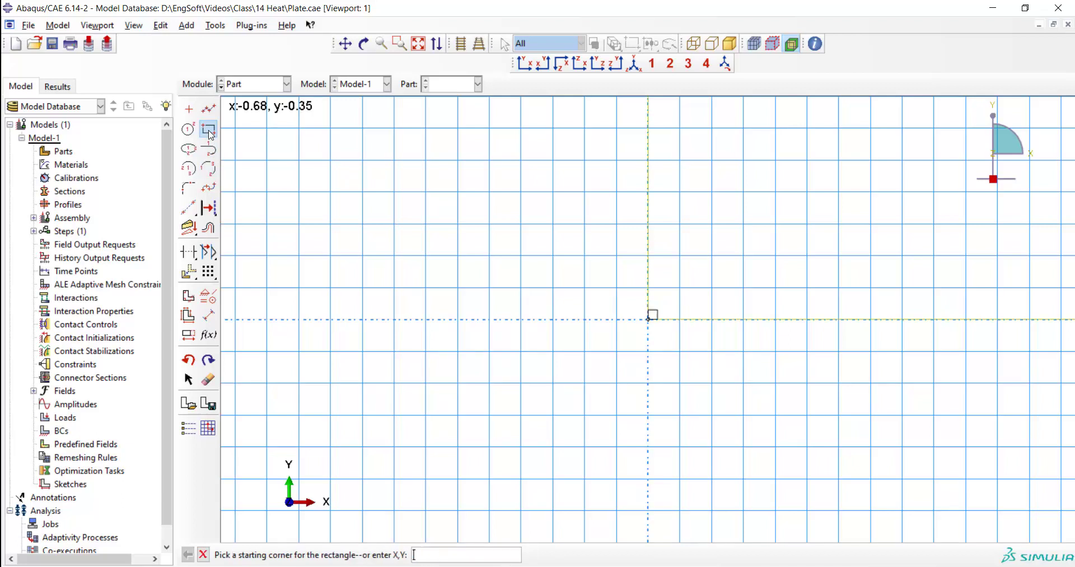
pyautogui.click(203, 554)
# - Extrude the sketch to a depth of 0.04
pyautogui.click(379, 555)
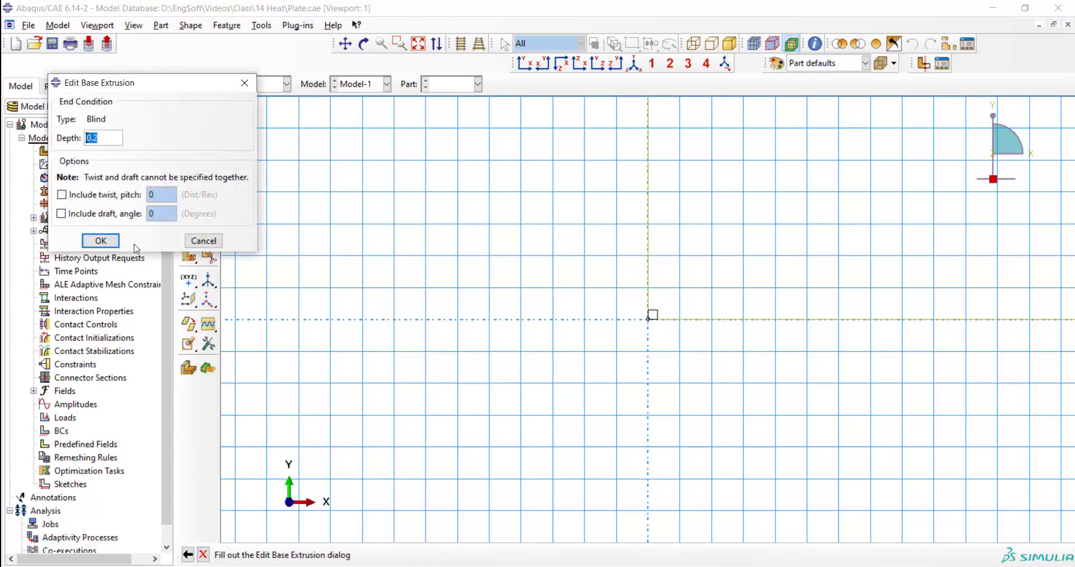
pyautogui.write('0.04')
pyautogui.click(101, 240)
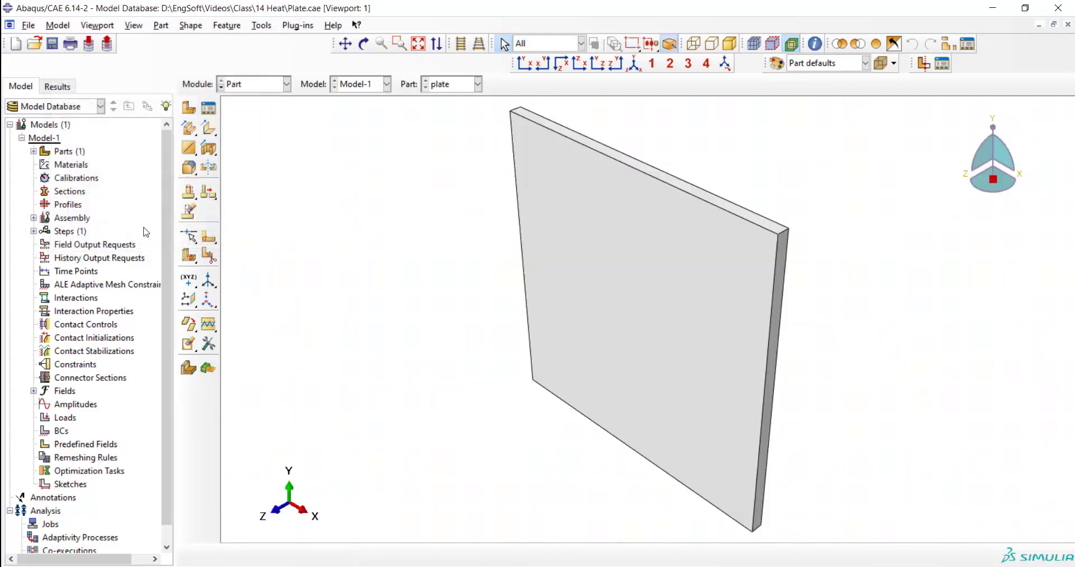
# - In the Property module, create material Sreel with density 7800
pyautogui.click(250, 87)
pyautogui.click(242, 112)
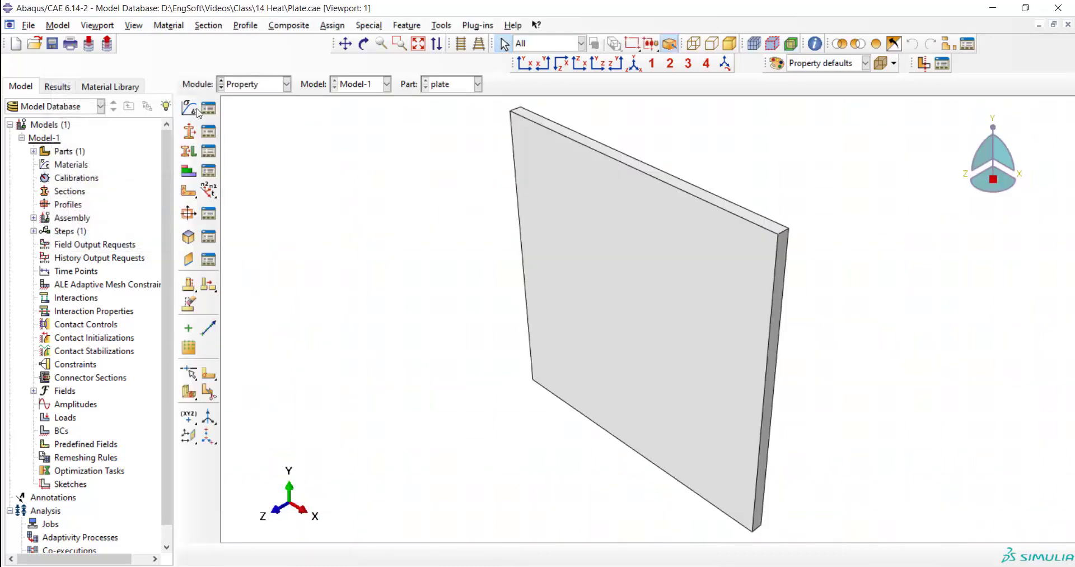
pyautogui.click(189, 109)
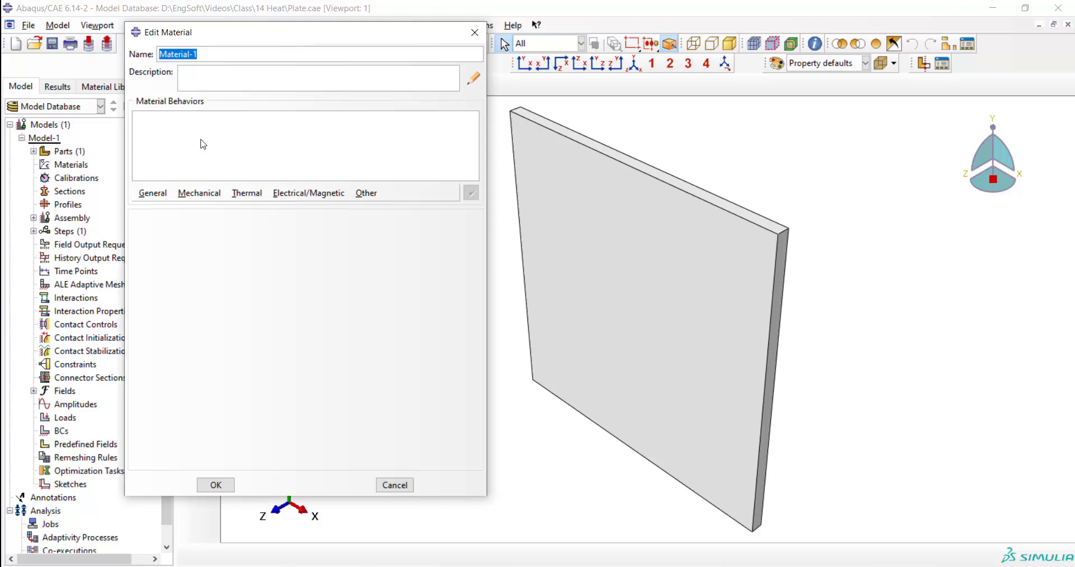
pyautogui.write('Sreel')
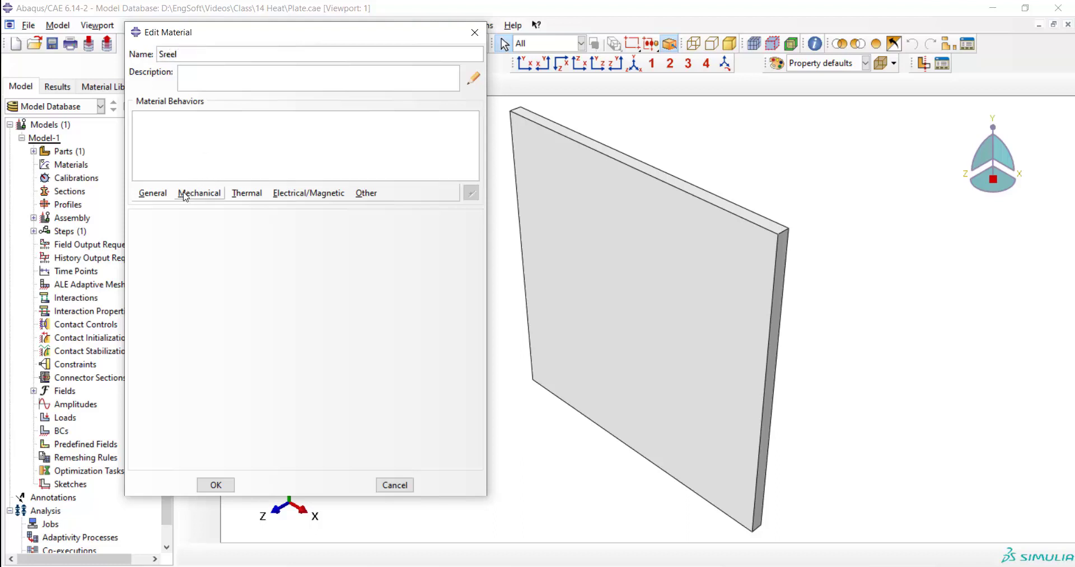
pyautogui.click(163, 196)
pyautogui.click(164, 207)
pyautogui.click(173, 330)
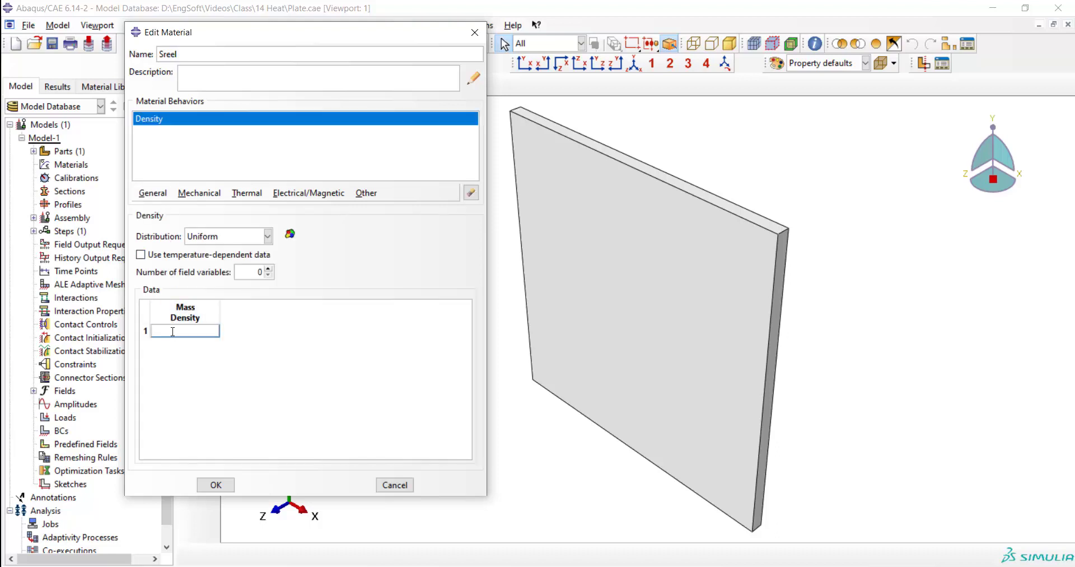
pyautogui.write('7800')
# - Add thermal conductivity 470 and specific heat 50 to Sreel and save it
pyautogui.click(247, 193)
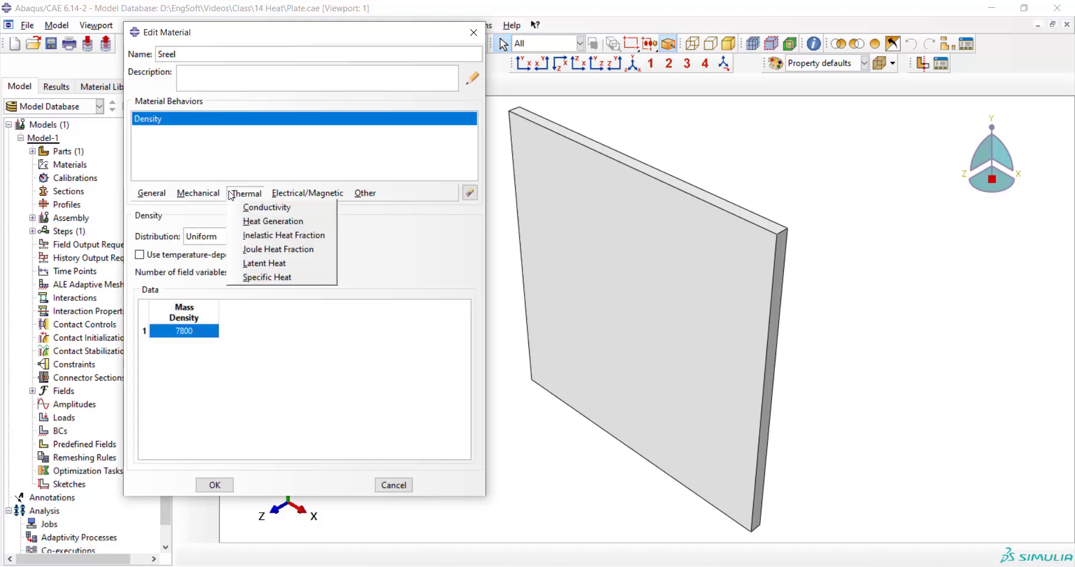
pyautogui.click(256, 207)
pyautogui.click(185, 319)
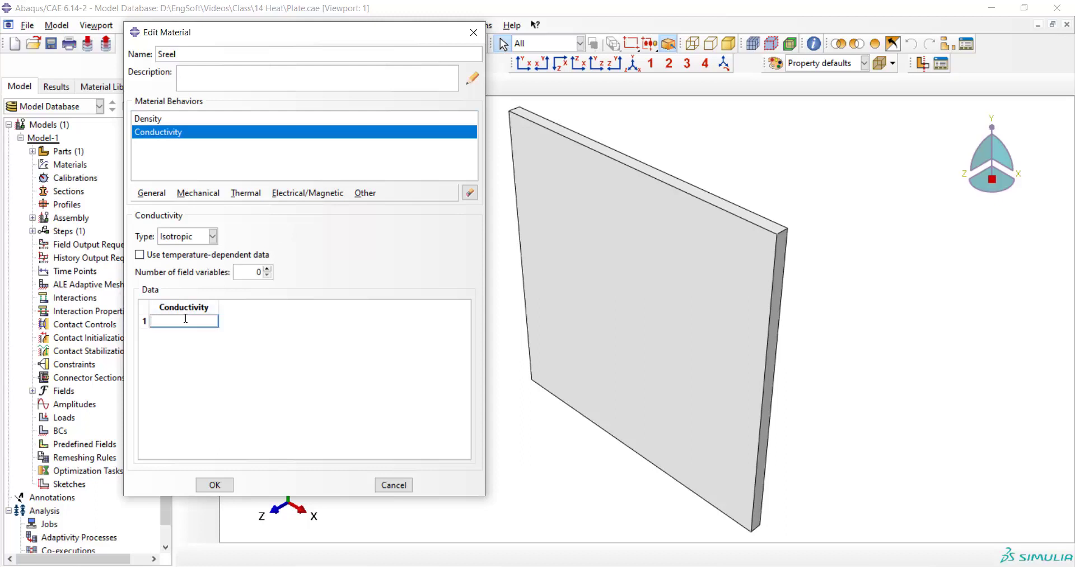
pyautogui.write('470')
pyautogui.click(242, 194)
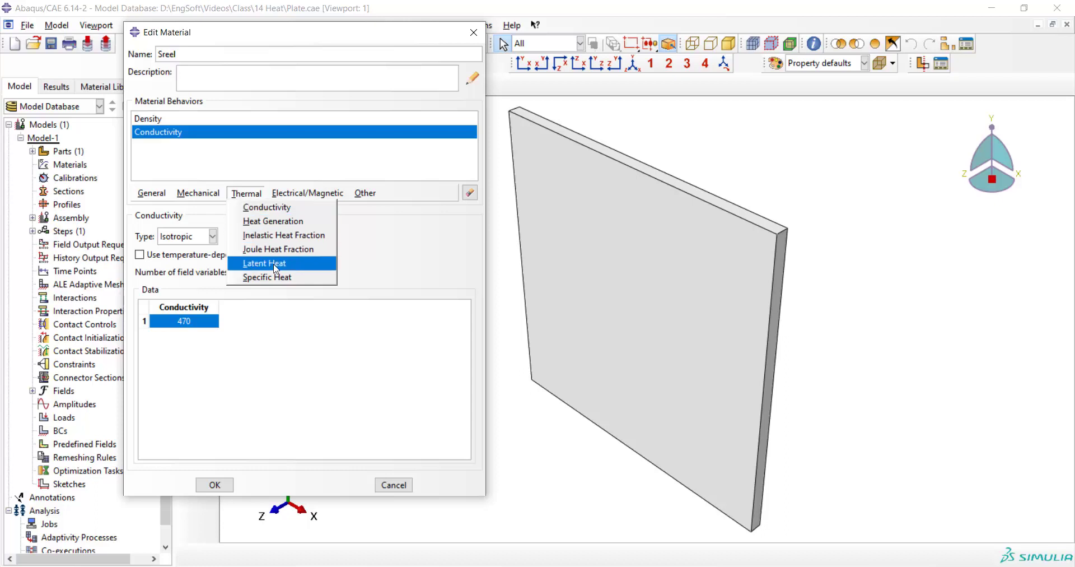
pyautogui.click(267, 276)
pyautogui.click(205, 324)
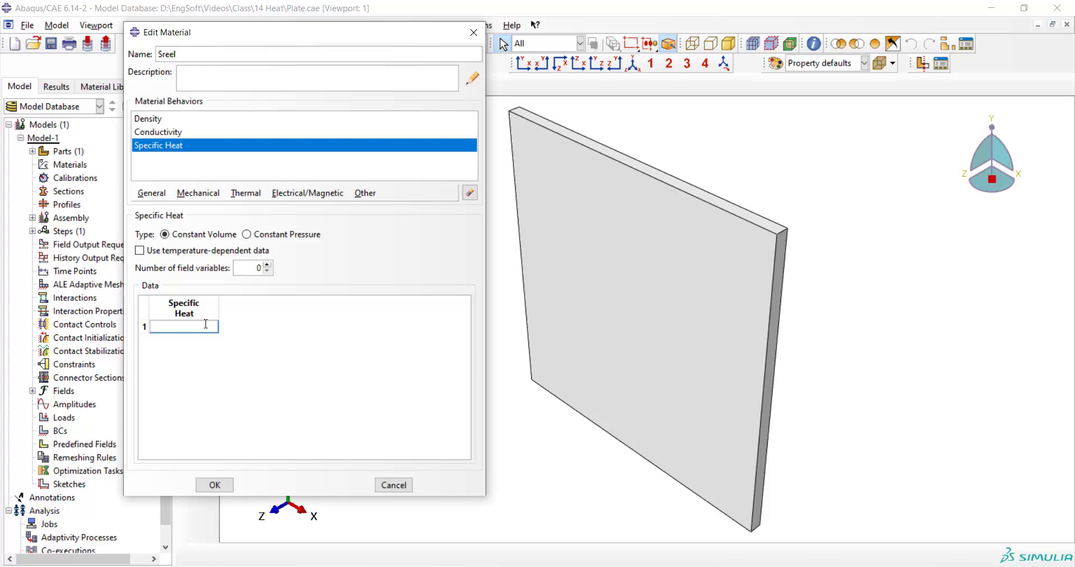
pyautogui.write('50')
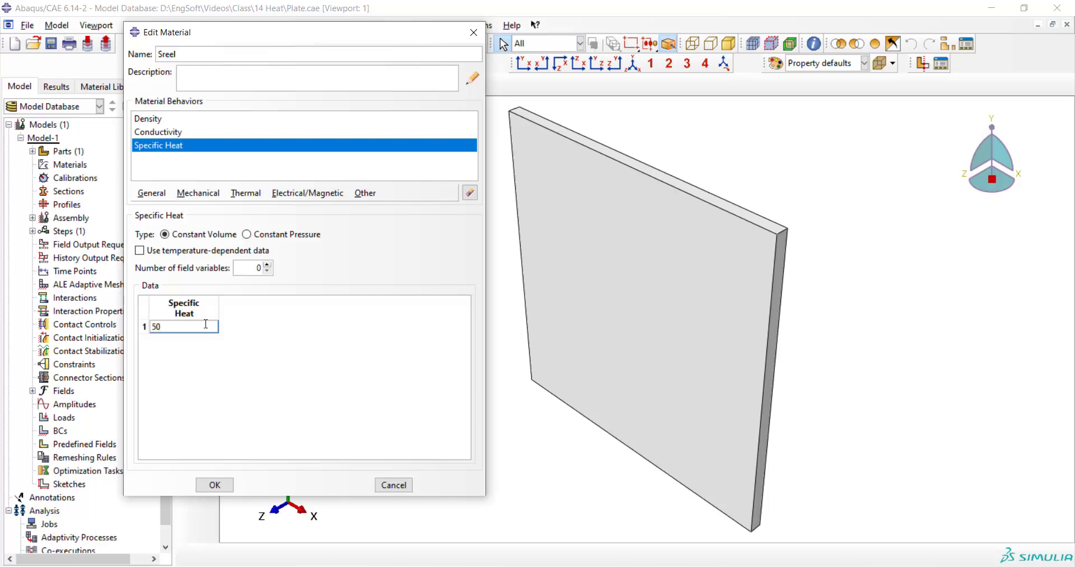
pyautogui.click(222, 481)
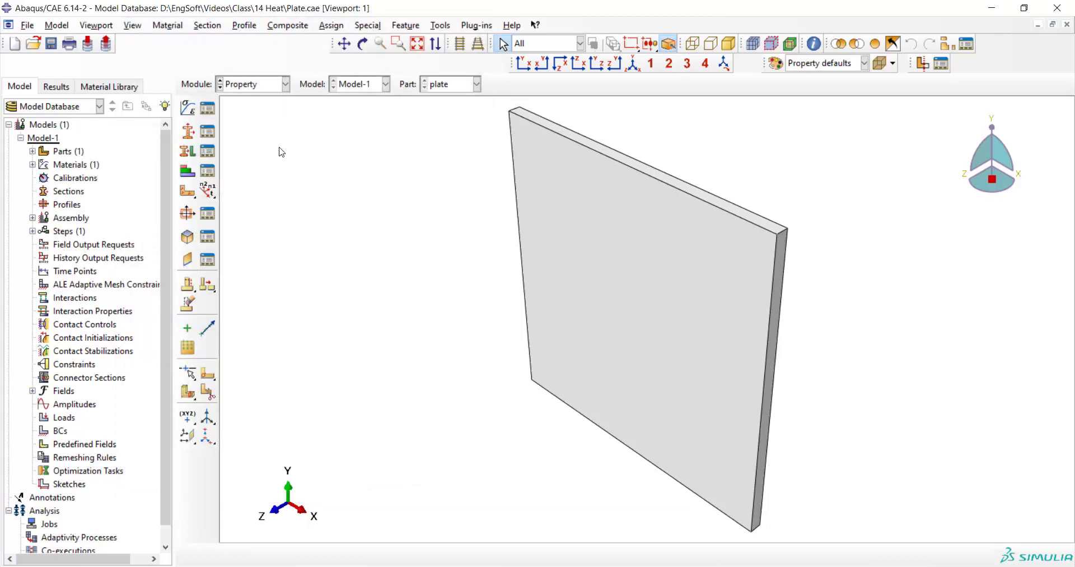
# - Create a solid homogeneous section of Sreel and assign Section-1 to the plate
pyautogui.click(188, 130)
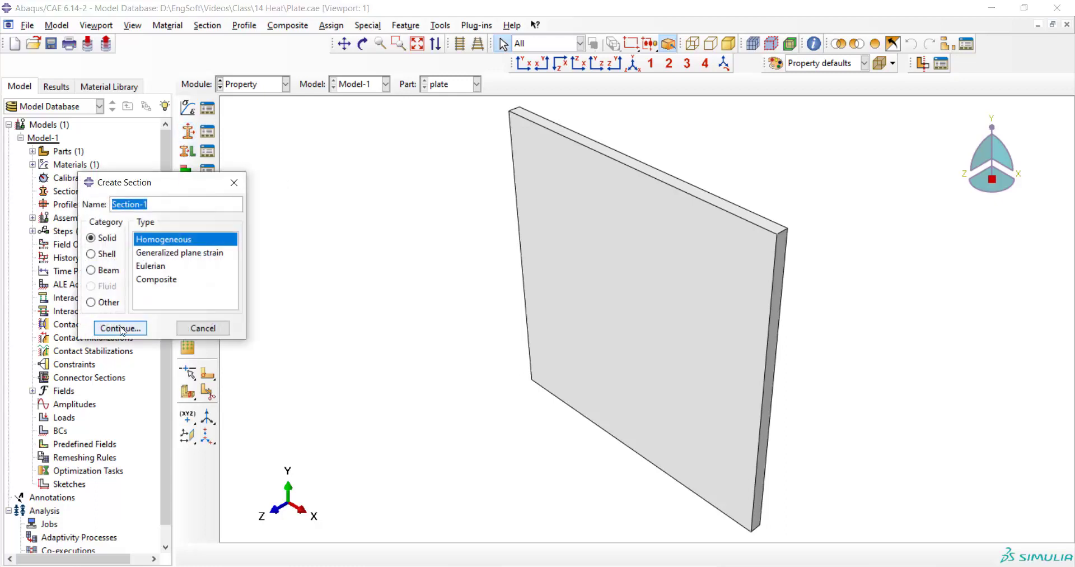
pyautogui.click(121, 323)
pyautogui.click(61, 261)
pyautogui.click(187, 151)
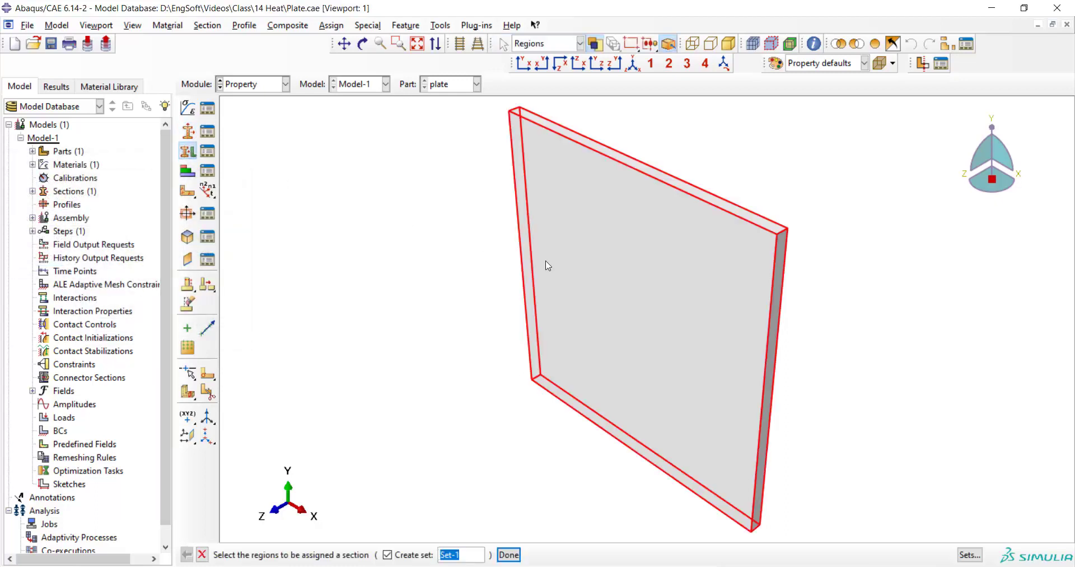
pyautogui.click(509, 555)
pyautogui.click(45, 224)
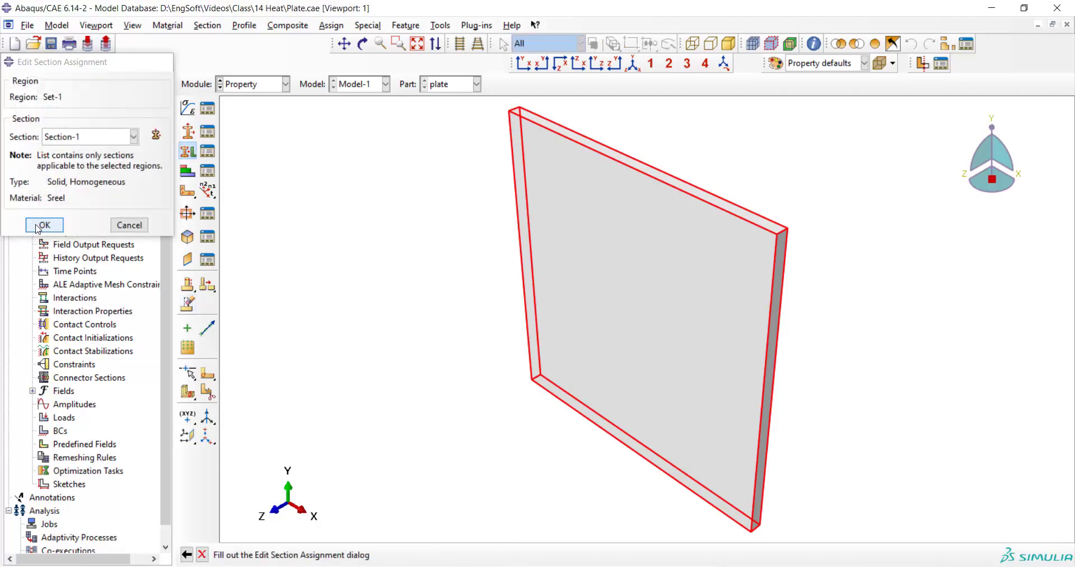
# - In the Assembly module, add a dependent instance of plate
pyautogui.click(283, 84)
pyautogui.click(252, 126)
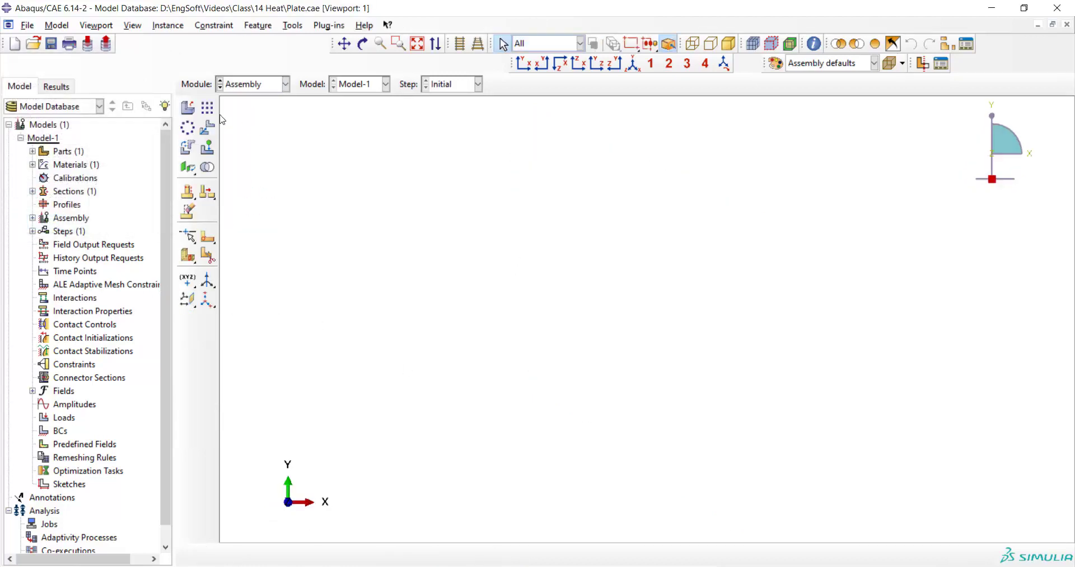
pyautogui.click(187, 108)
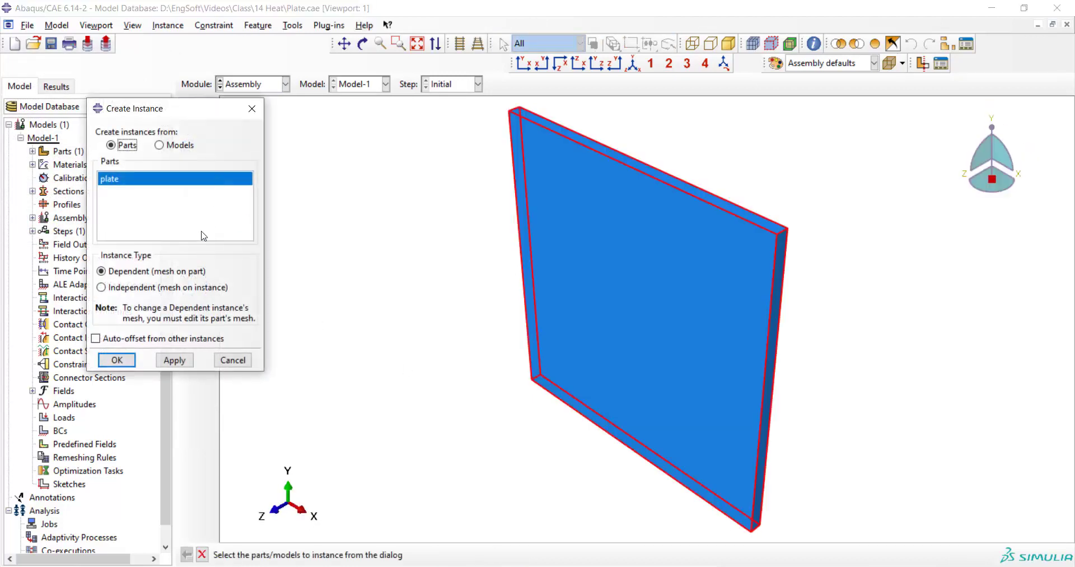
pyautogui.click(116, 360)
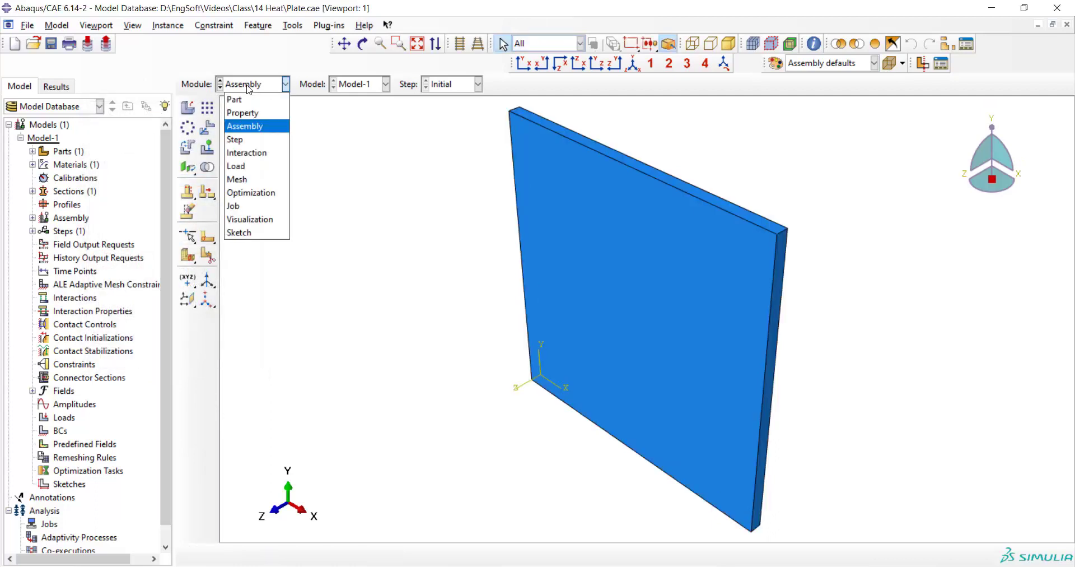
pyautogui.click(249, 85)
# - In the Step module, create Step-1 as a Heat transfer step
pyautogui.click(257, 140)
pyautogui.click(188, 108)
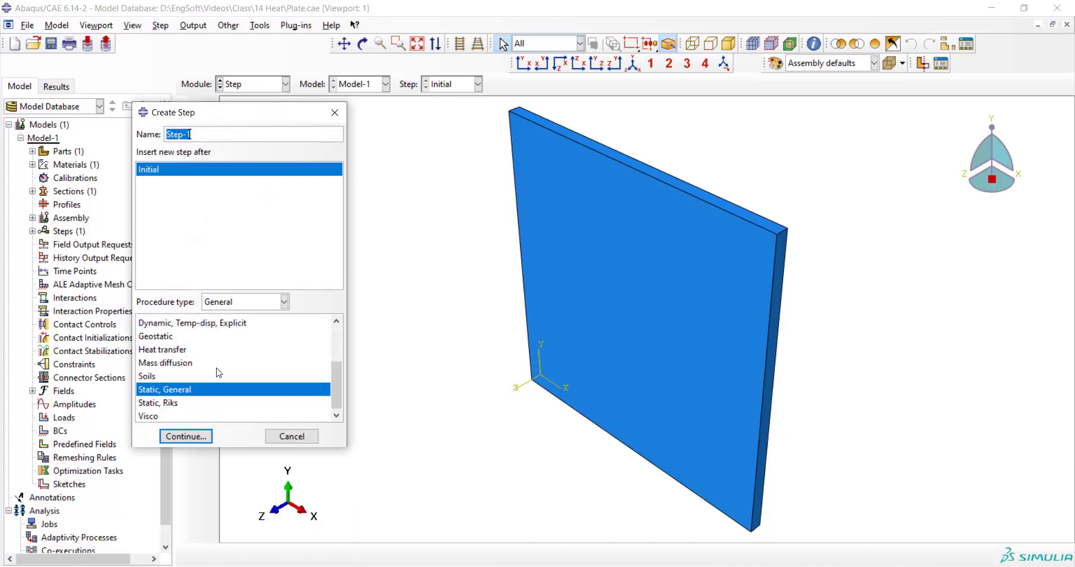
pyautogui.scroll(2, 258, 353)
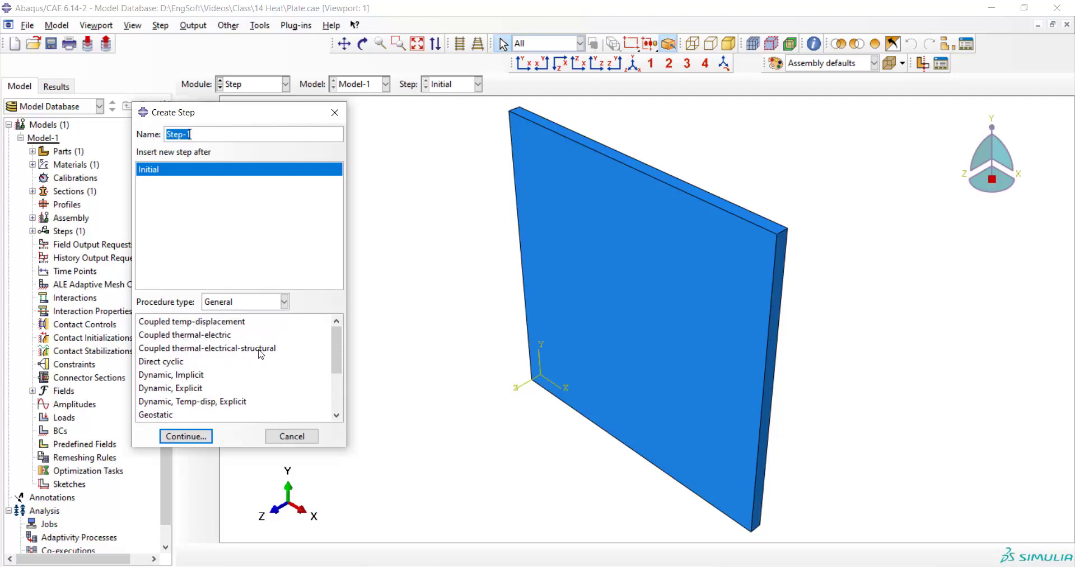
pyautogui.scroll(-3, 235, 358)
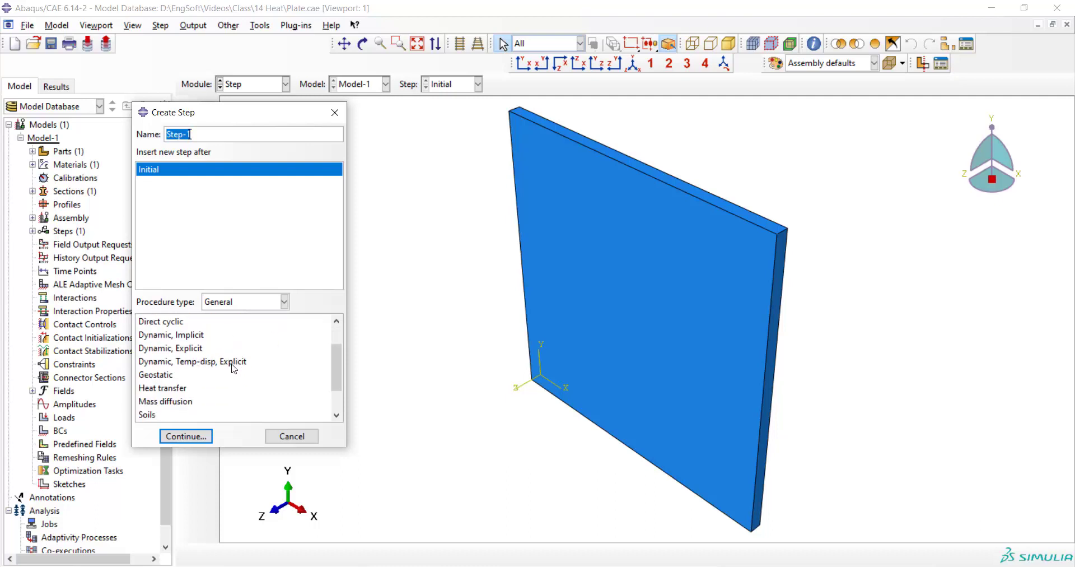
pyautogui.click(162, 389)
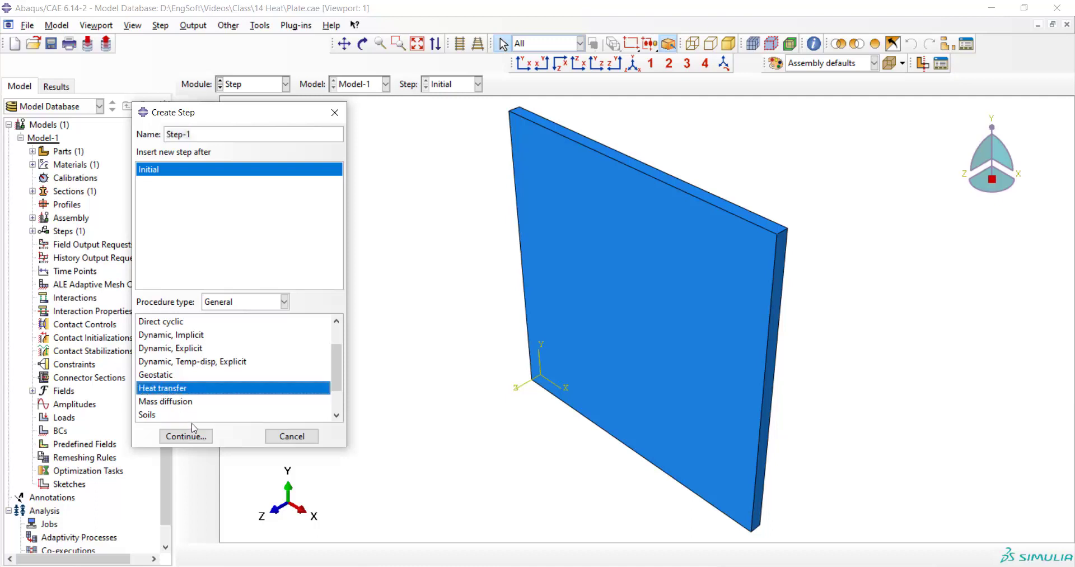
pyautogui.click(187, 437)
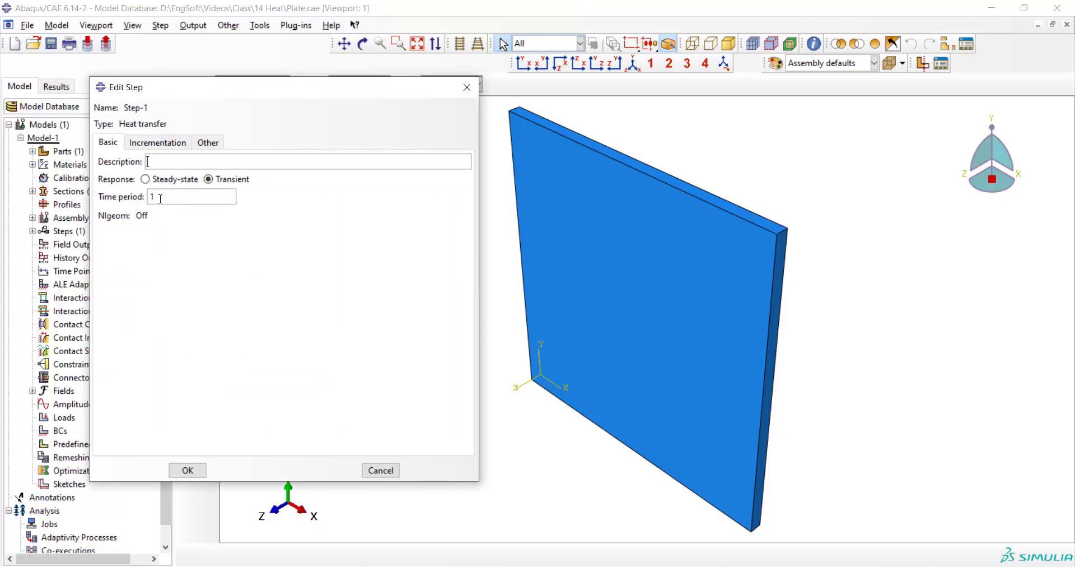
# - Set the step response to Transient, dismissing the load-variation notices
pyautogui.click(147, 180)
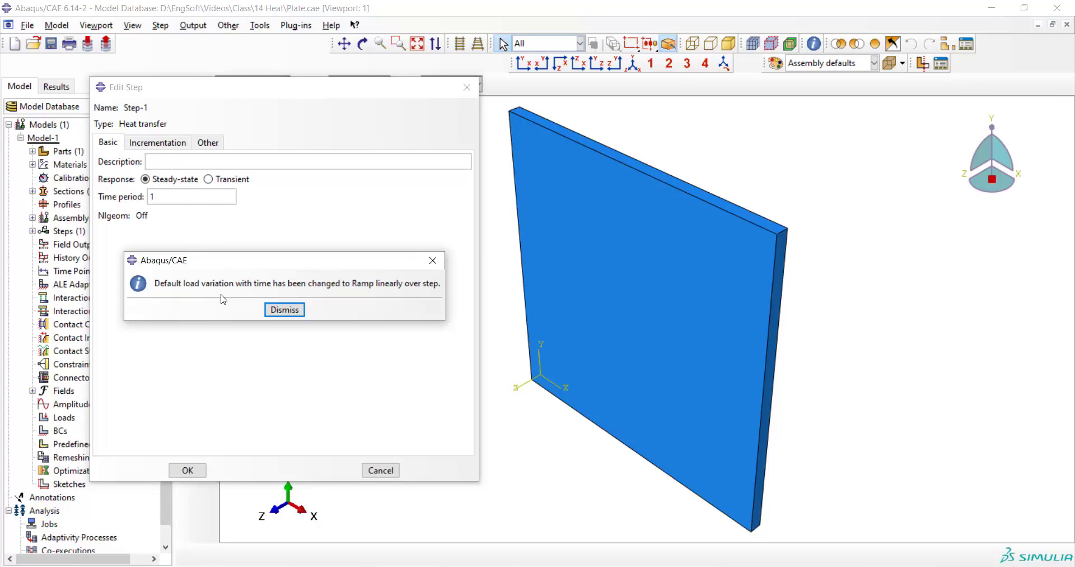
pyautogui.click(283, 308)
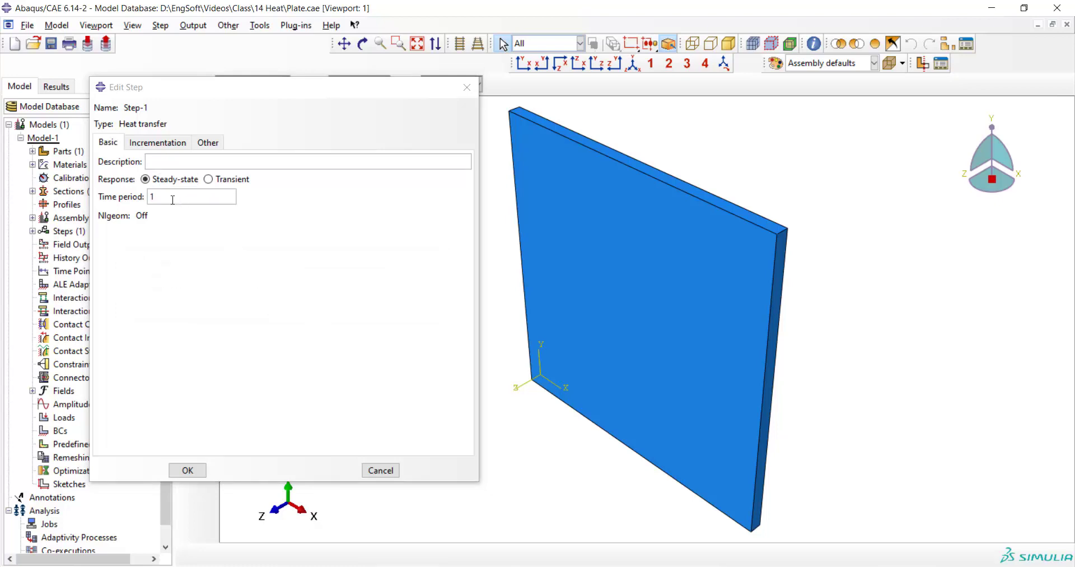
pyautogui.click(209, 179)
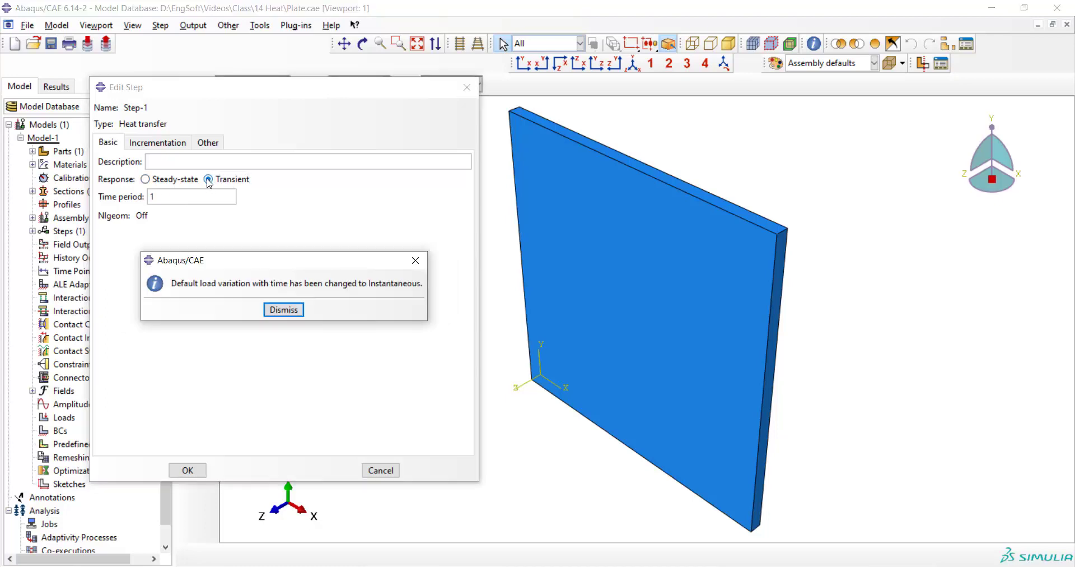
pyautogui.click(284, 310)
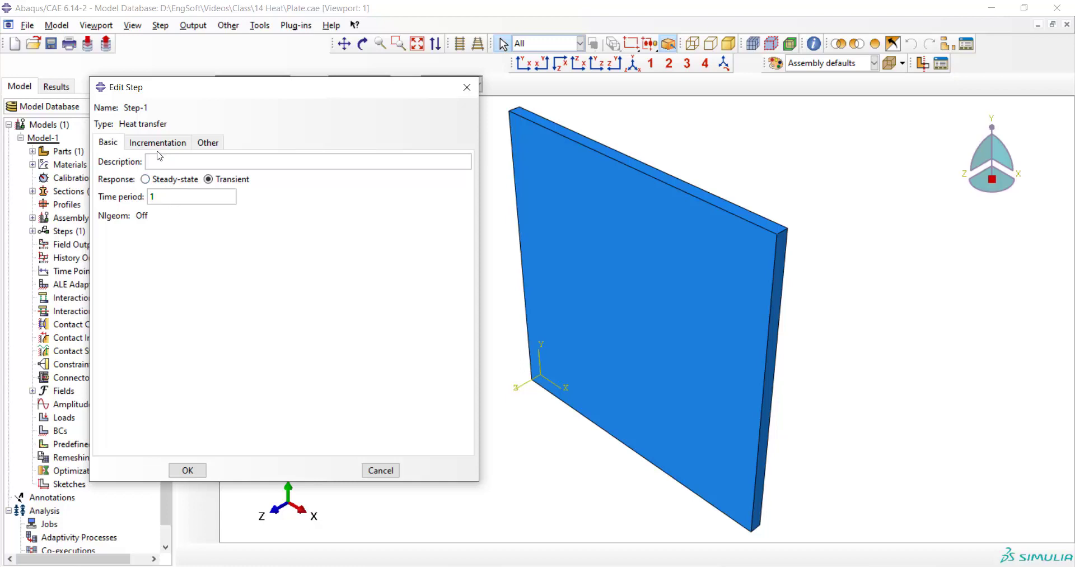
# - Set the initial increment to 0.01 and maximum increment to 0.1
pyautogui.click(154, 144)
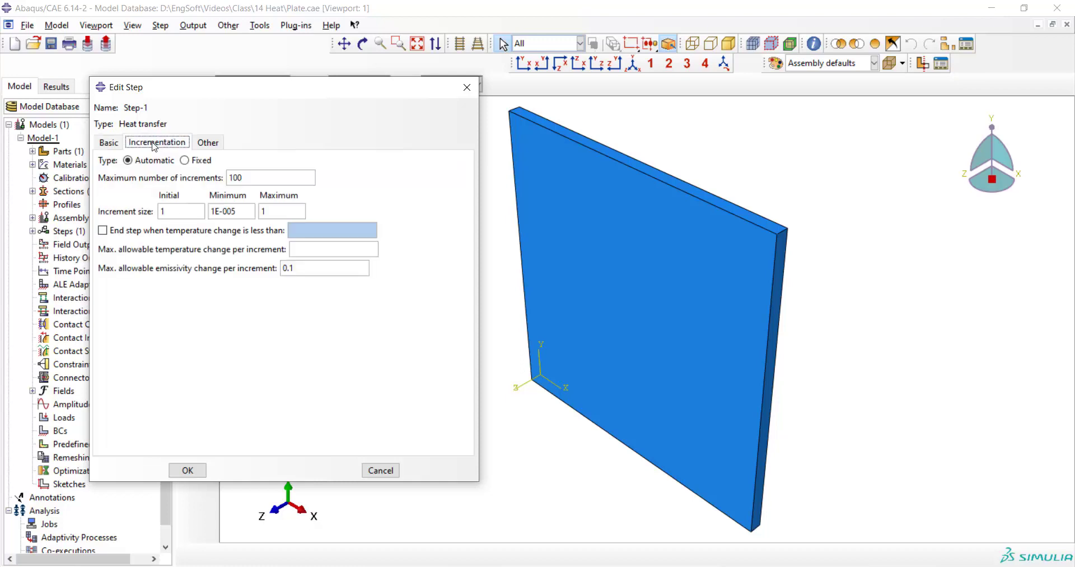
pyautogui.moveTo(164, 211); pyautogui.dragTo(155, 212)
pyautogui.write('0.01')
pyautogui.moveTo(267, 212); pyautogui.dragTo(261, 207)
pyautogui.write('0.1')
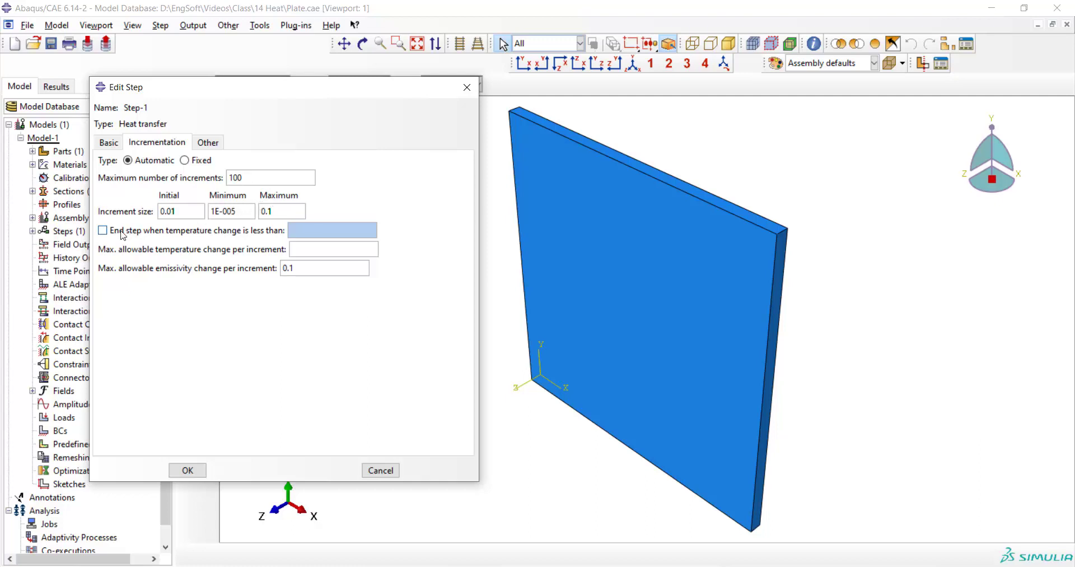
# - End the step below temperature change 1, allow 4 per increment, 10000 max increments
pyautogui.click(120, 232)
pyautogui.click(296, 226)
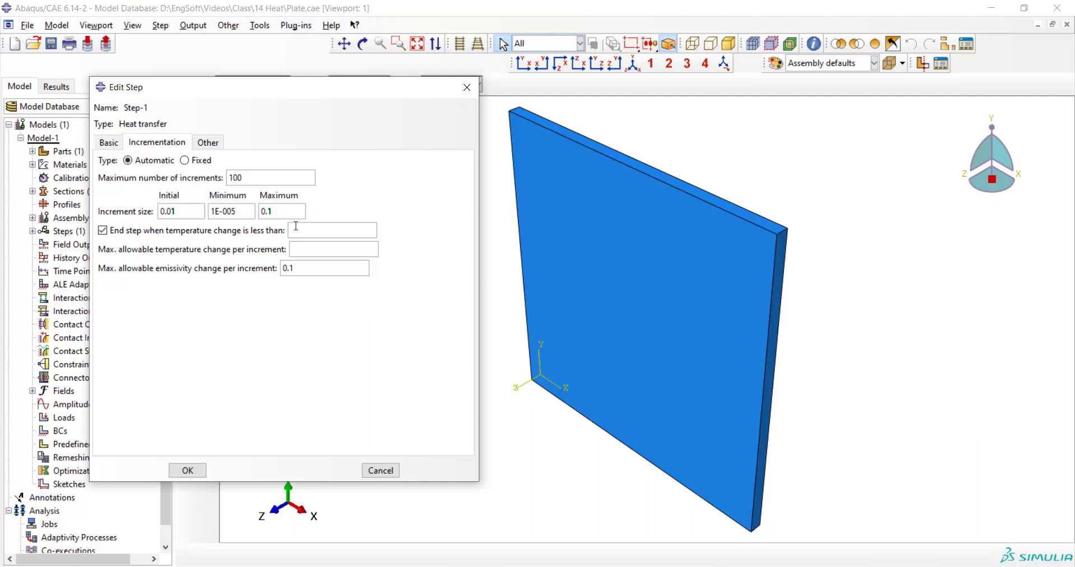
pyautogui.write('1')
pyautogui.click(305, 248)
pyautogui.write('4')
pyautogui.write('00')
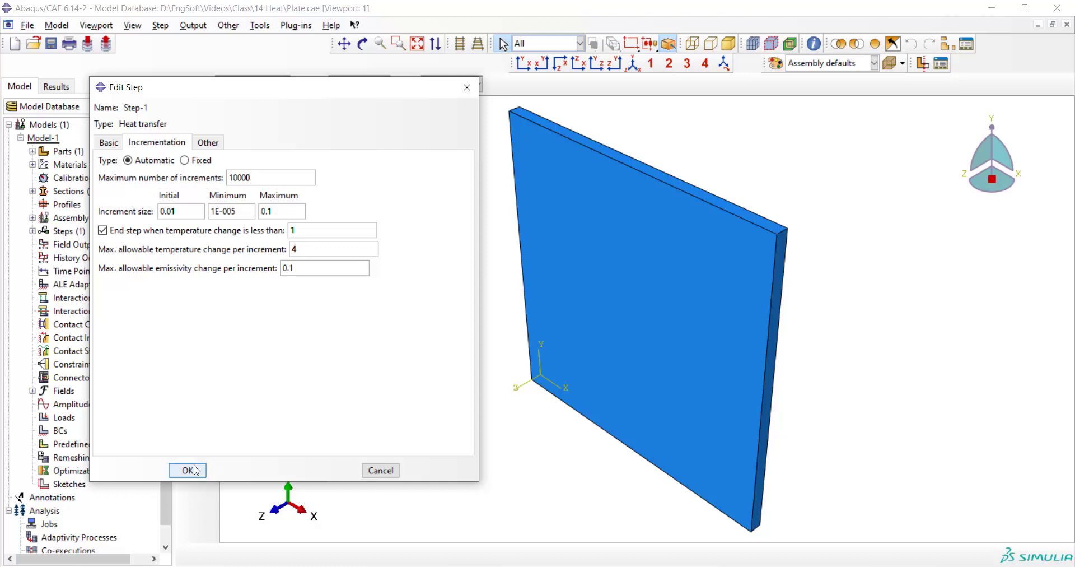
pyautogui.click(185, 470)
# - In the Interaction module, create a surface film condition named Convec
pyautogui.click(254, 85)
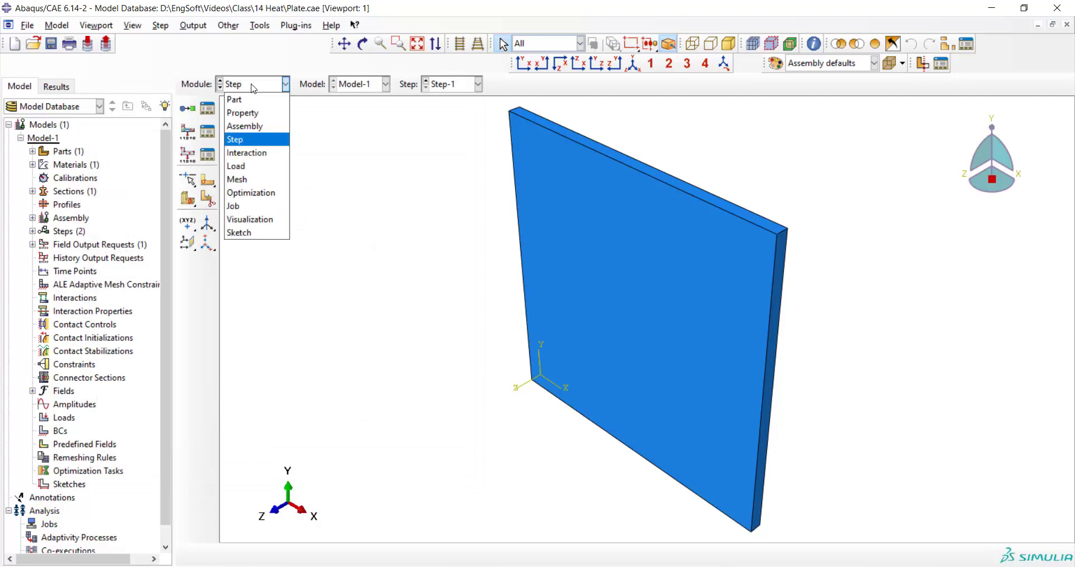
pyautogui.click(252, 153)
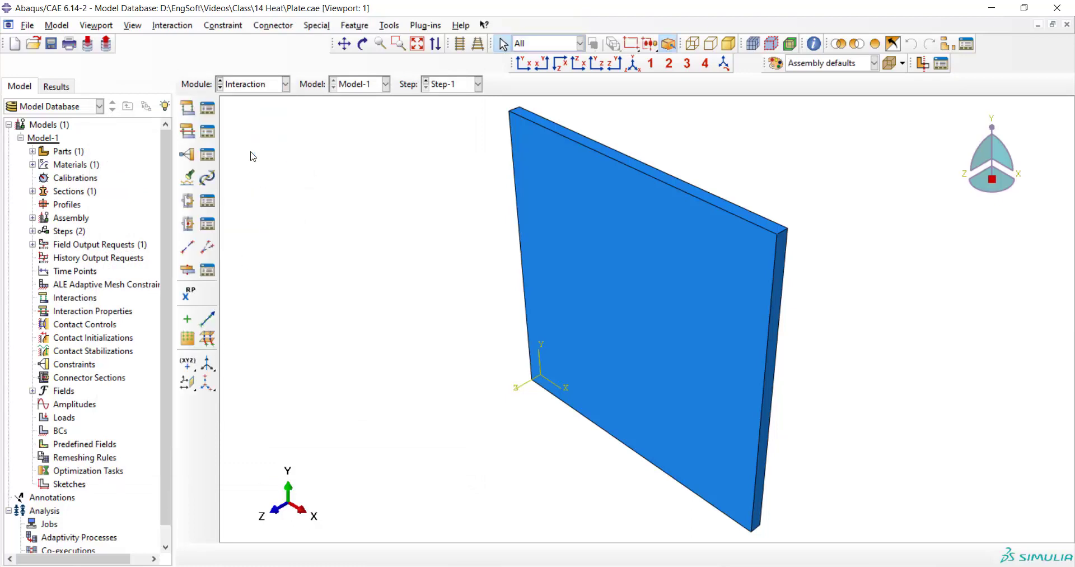
pyautogui.click(188, 108)
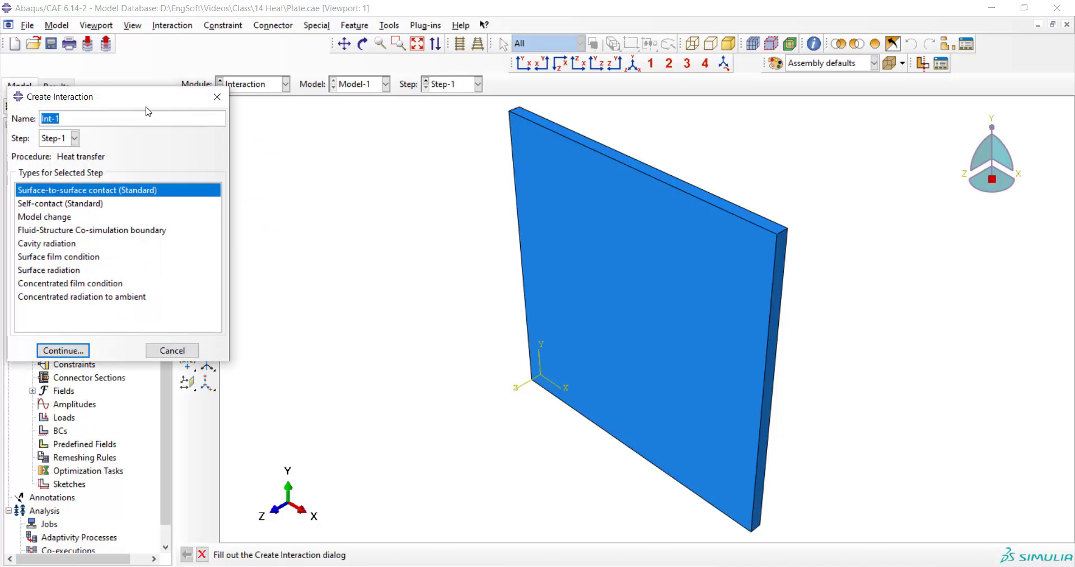
pyautogui.moveTo(134, 101); pyautogui.dragTo(240, 100)
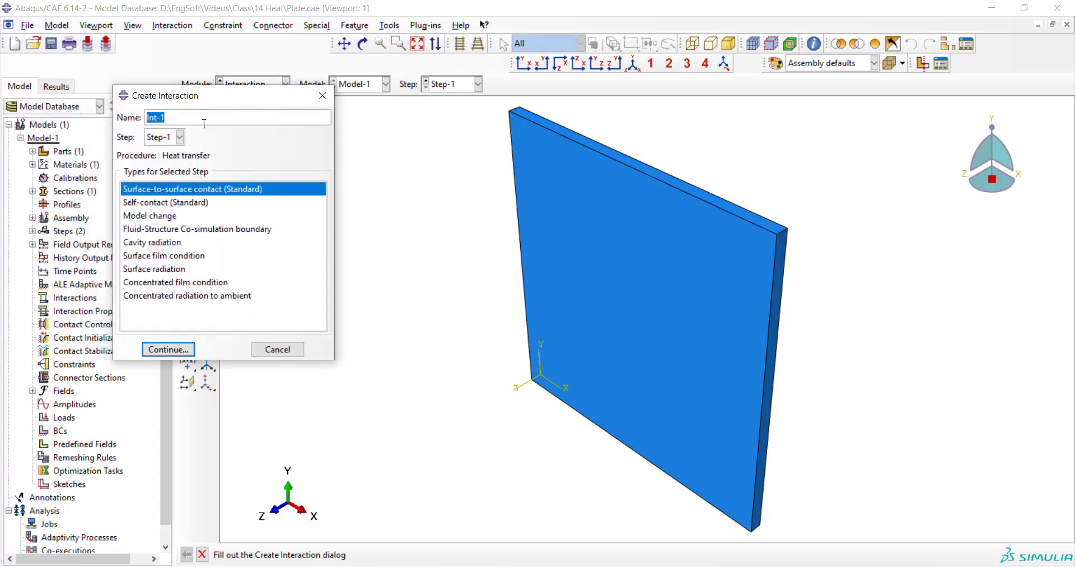
pyautogui.write('Convec')
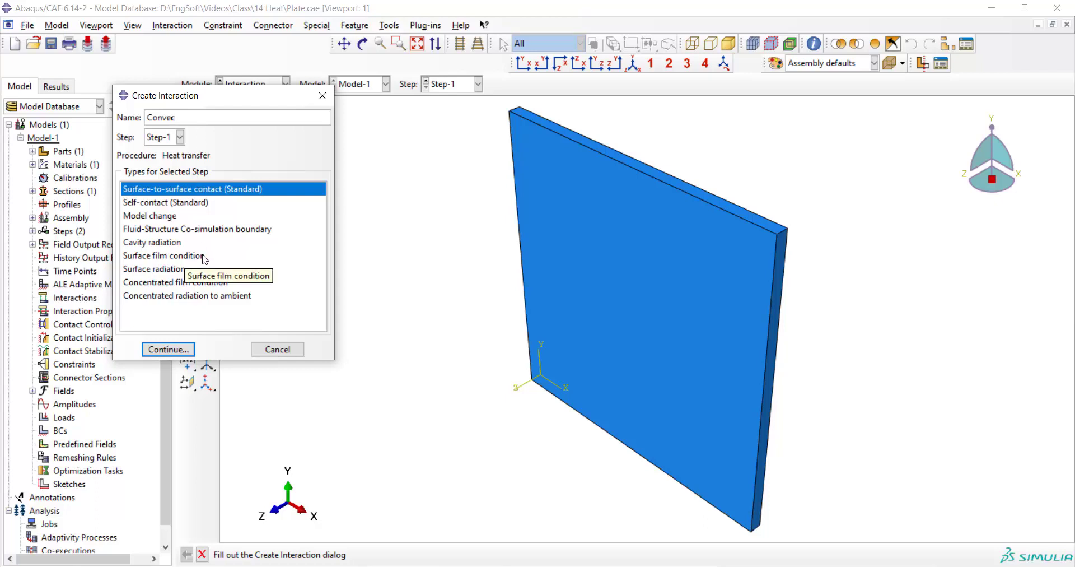
pyautogui.click(199, 257)
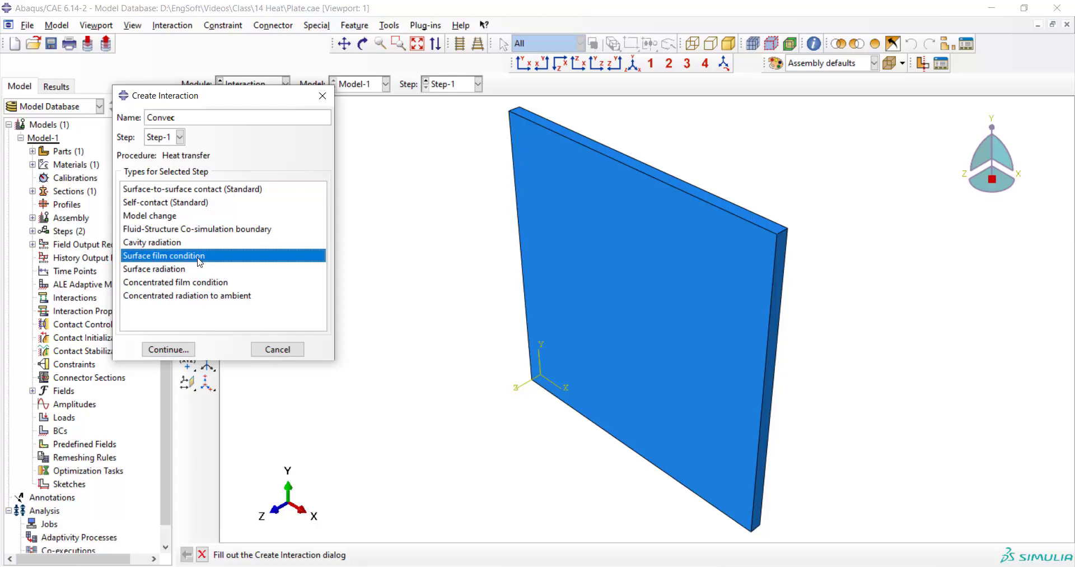
pyautogui.click(171, 351)
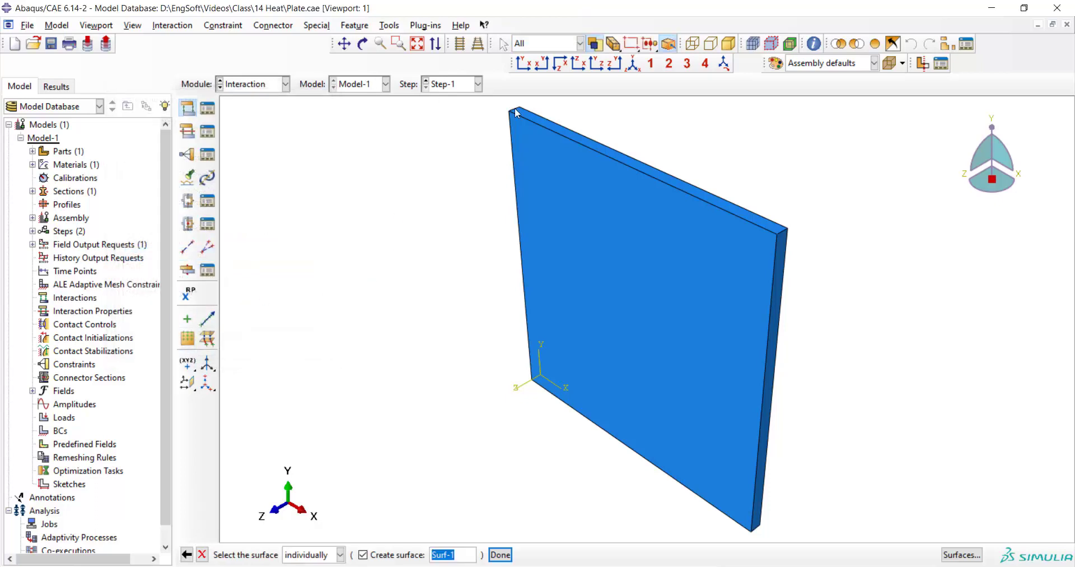
# - Select the plate's four thin edge faces as the film surface
pyautogui.click(588, 147)
pyautogui.keyDown('shift'); pyautogui.click(768, 358); pyautogui.keyUp('shift')
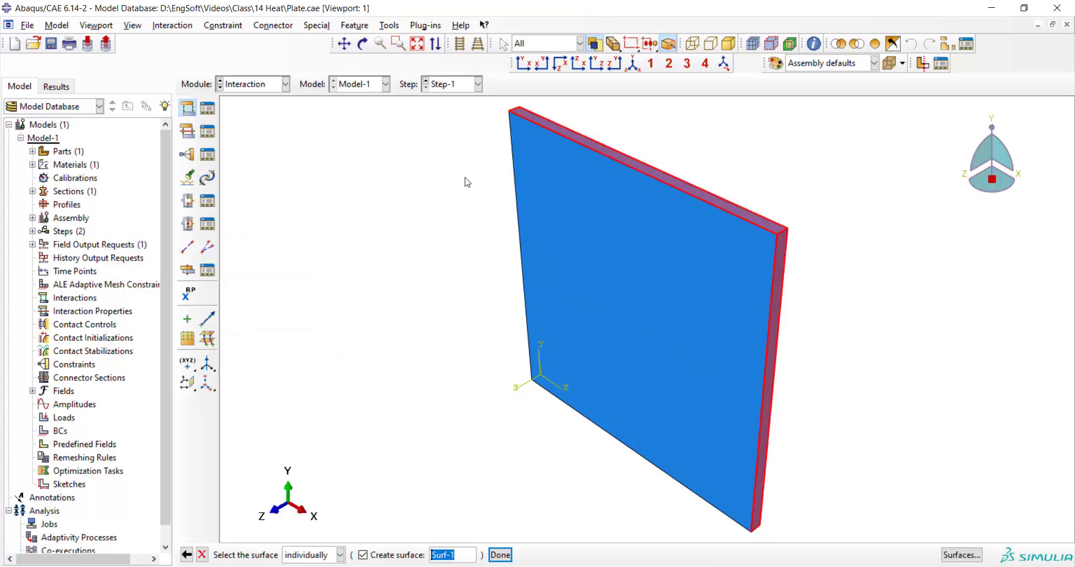
pyautogui.click(363, 44)
pyautogui.moveTo(516, 365); pyautogui.dragTo(751, 233)
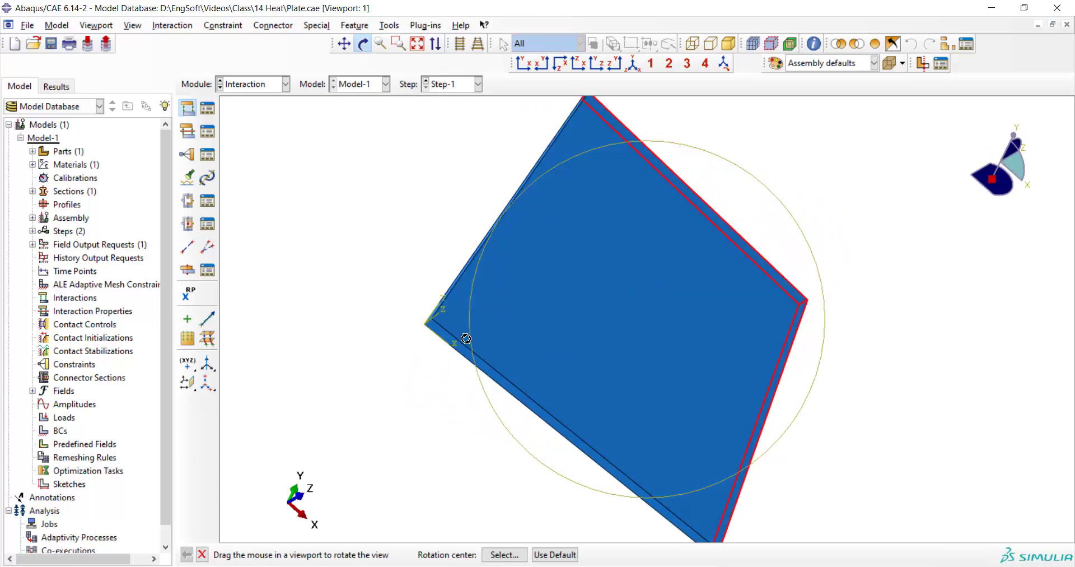
pyautogui.press('Escape')
pyautogui.keyDown('shift'); pyautogui.click(469, 358); pyautogui.keyUp('shift')
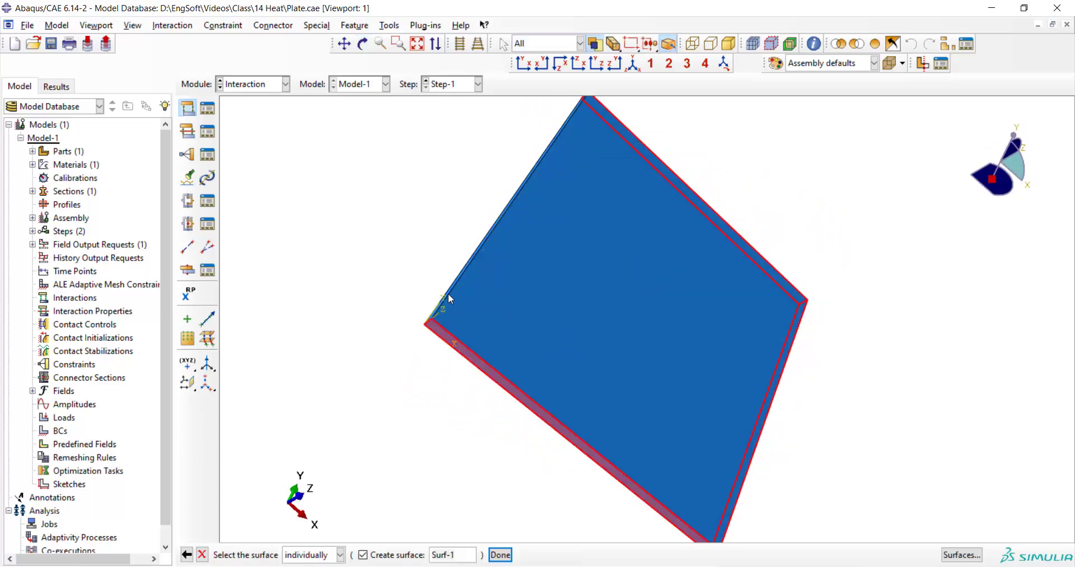
pyautogui.click(363, 44)
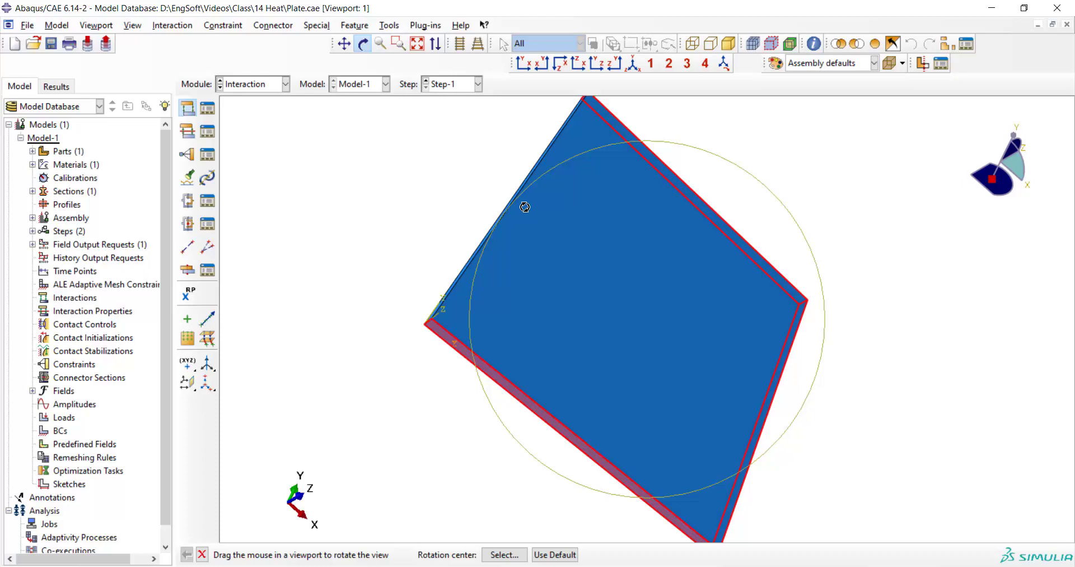
pyautogui.moveTo(522, 203); pyautogui.dragTo(556, 231)
pyautogui.press('Escape')
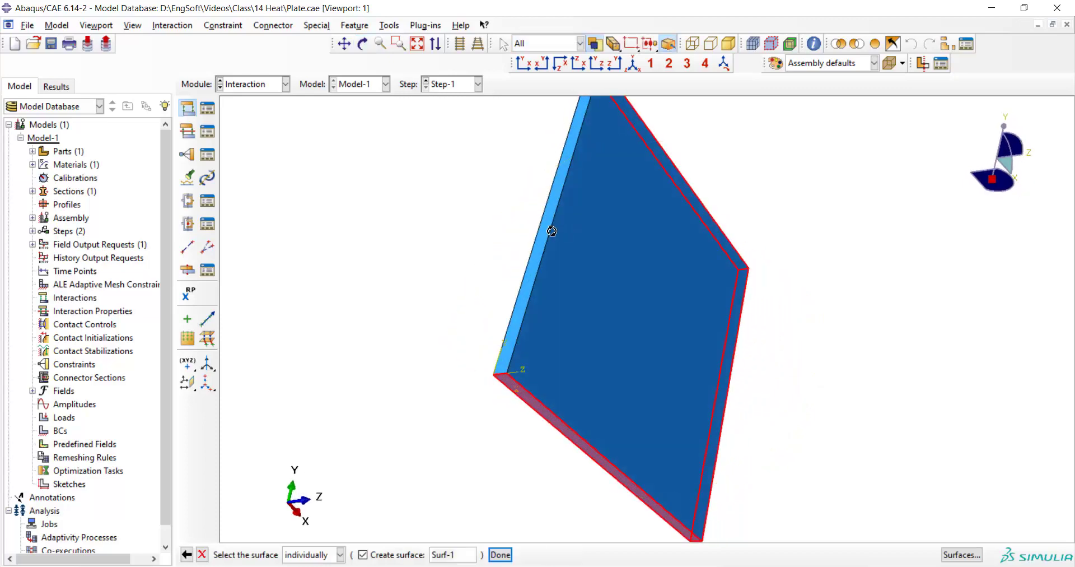
pyautogui.keyDown('shift'); pyautogui.click(549, 232); pyautogui.keyUp('shift')
pyautogui.click(504, 551)
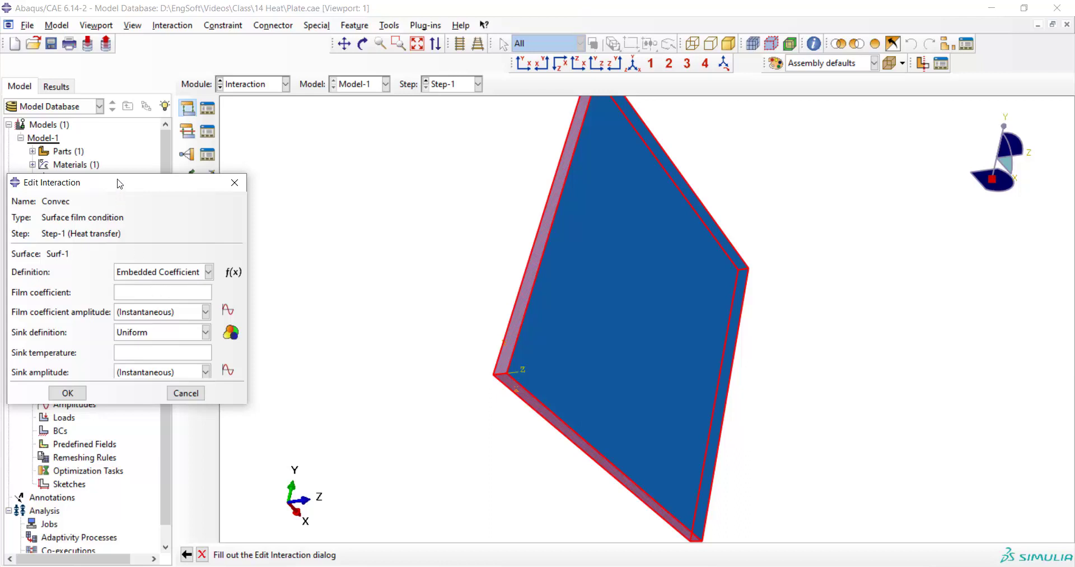
# - Set film coefficient 2000 and sink temperature 30 for Convec
pyautogui.moveTo(120, 184); pyautogui.dragTo(229, 149)
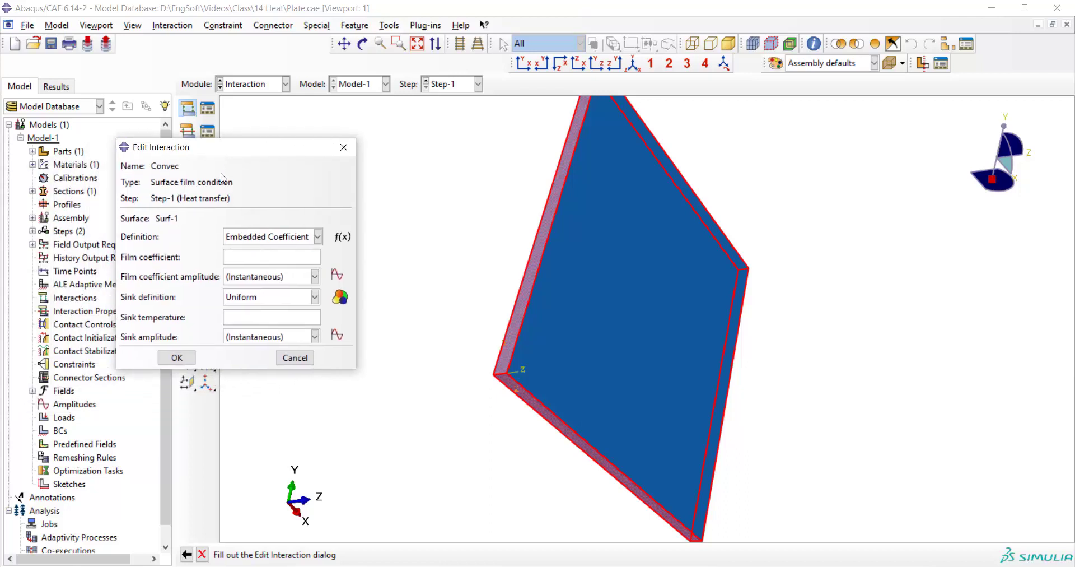
pyautogui.click(239, 261)
pyautogui.write('2000')
pyautogui.click(234, 311)
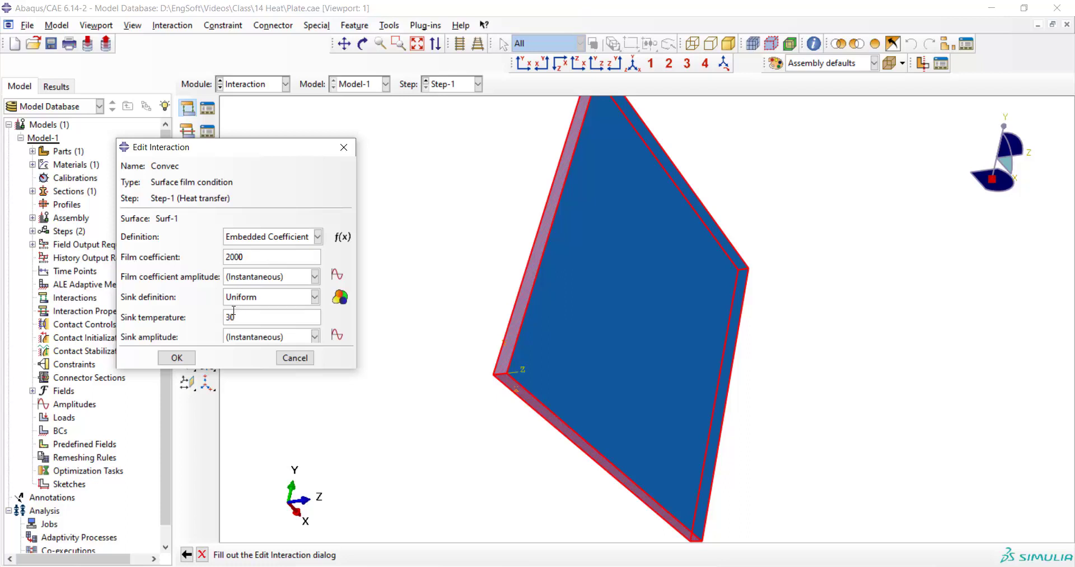
pyautogui.click(176, 357)
# - Create a surface radiation interaction named rad
pyautogui.click(188, 110)
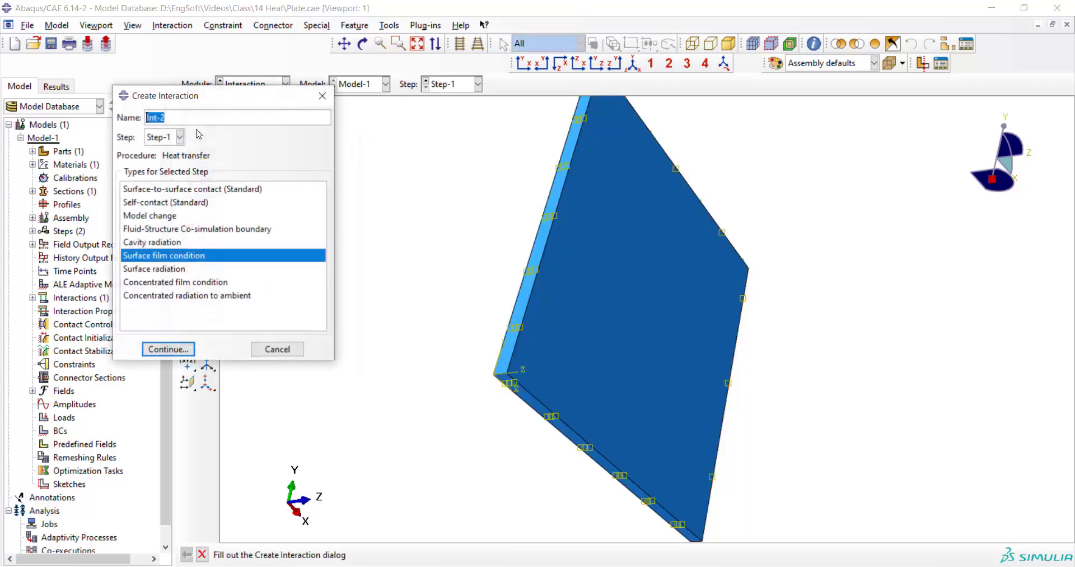
pyautogui.press('BackSpace')
pyautogui.write('ra')
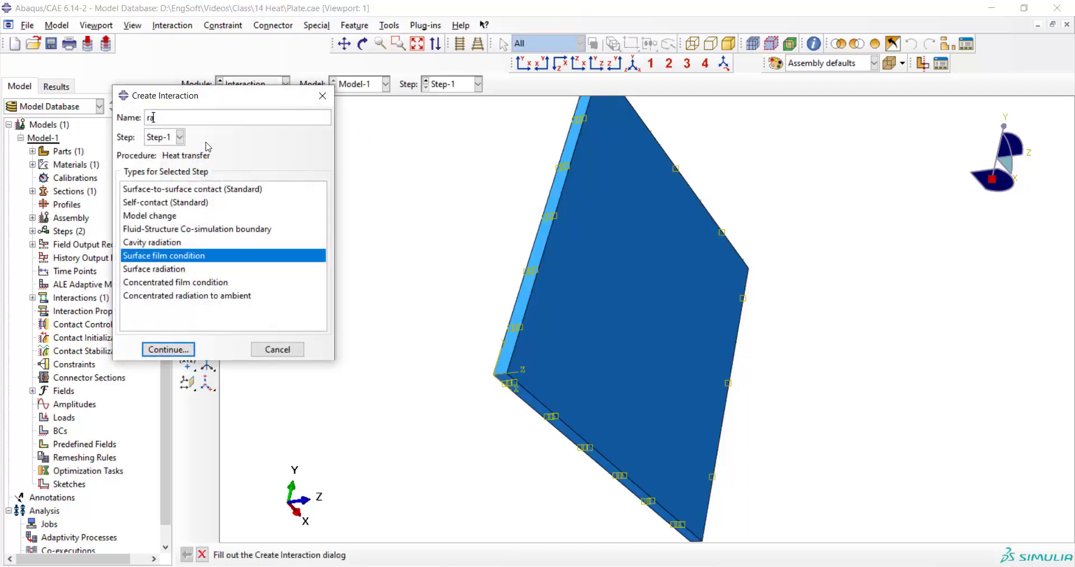
pyautogui.write('d')
pyautogui.click(164, 269)
pyautogui.click(176, 347)
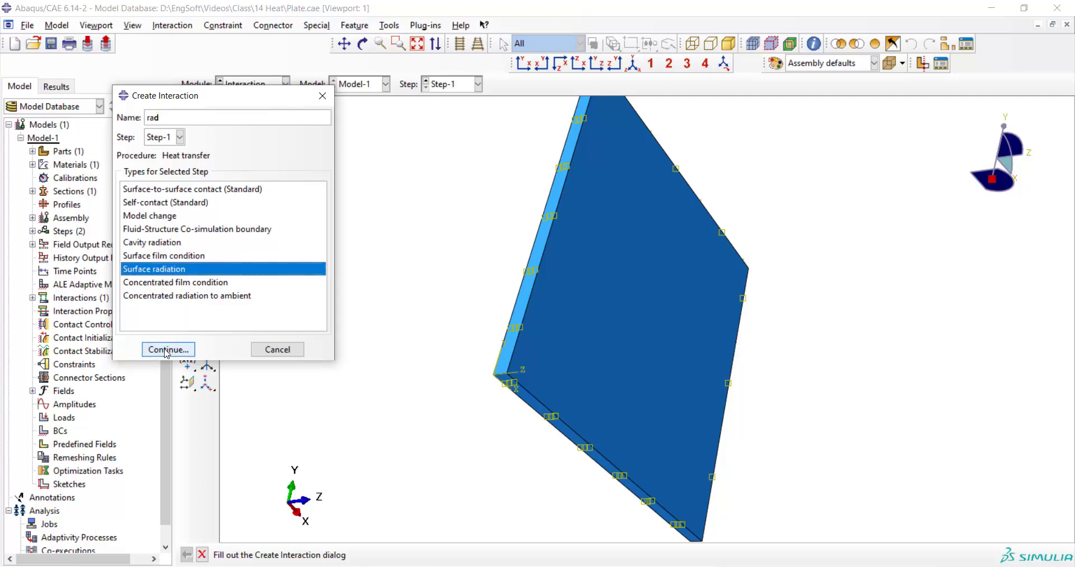
# - Select the plate's four edge faces as the radiation surface
pyautogui.click(522, 305)
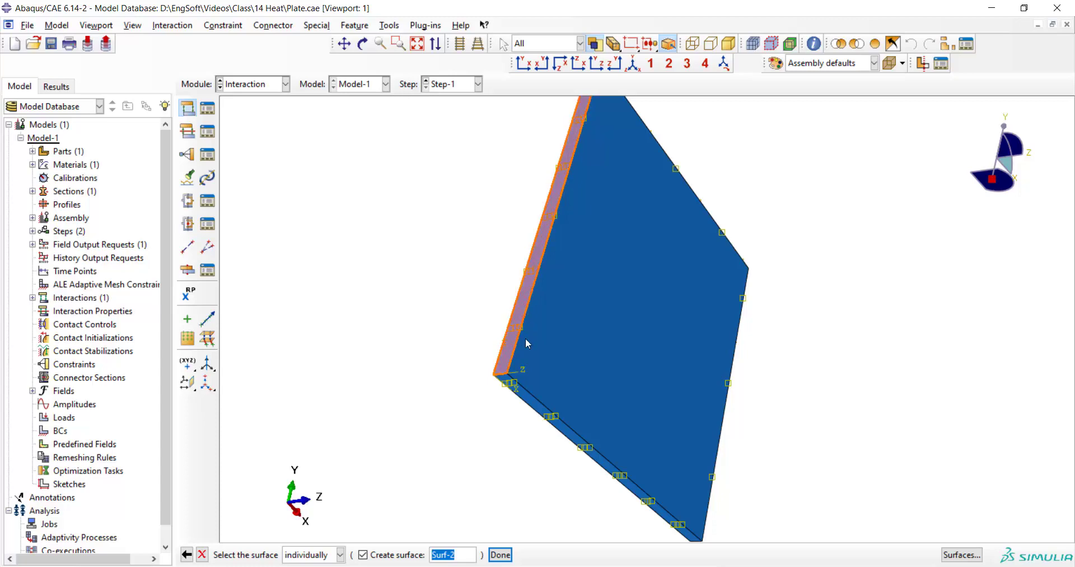
pyautogui.keyDown('shift'); pyautogui.click(520, 392); pyautogui.keyUp('shift')
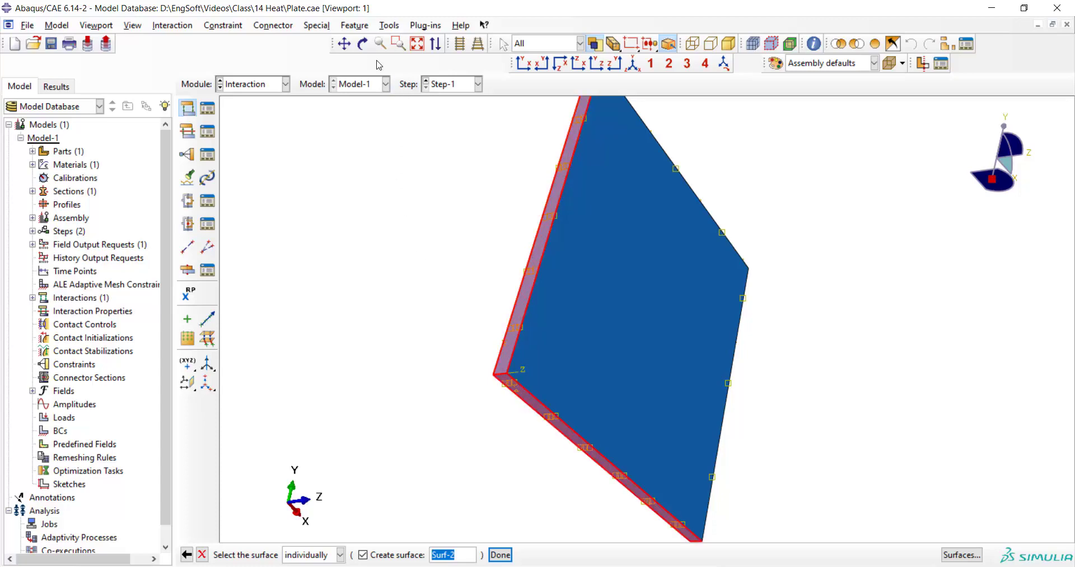
pyautogui.click(363, 44)
pyautogui.moveTo(686, 219); pyautogui.dragTo(603, 324)
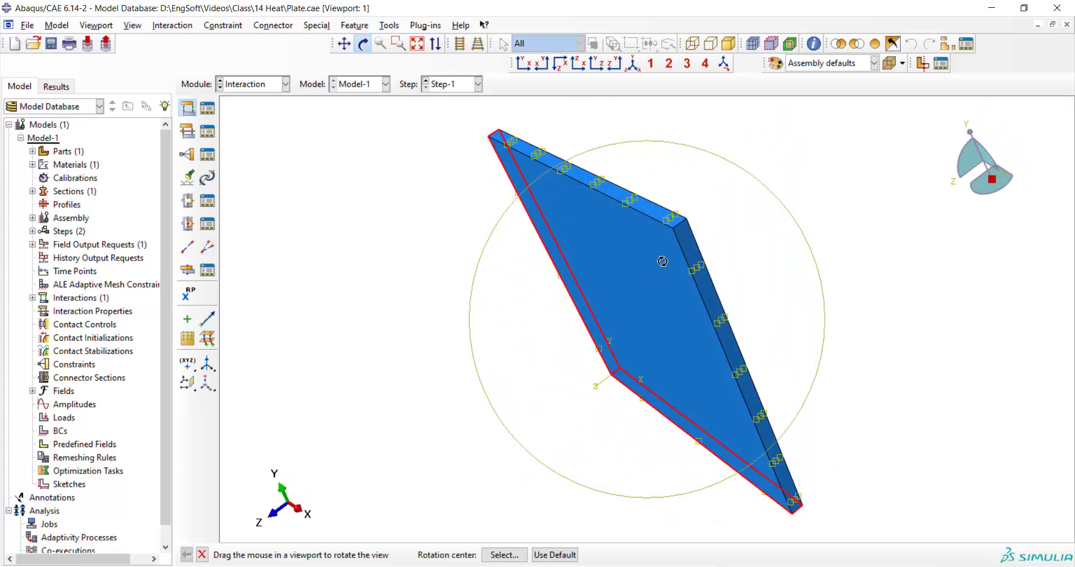
pyautogui.press('Escape')
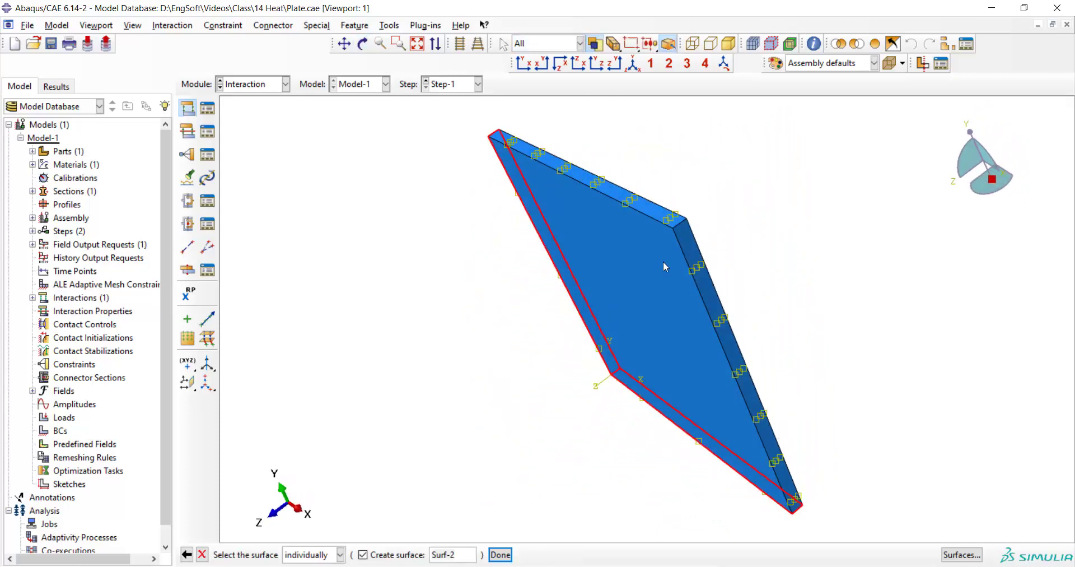
pyautogui.click(698, 257)
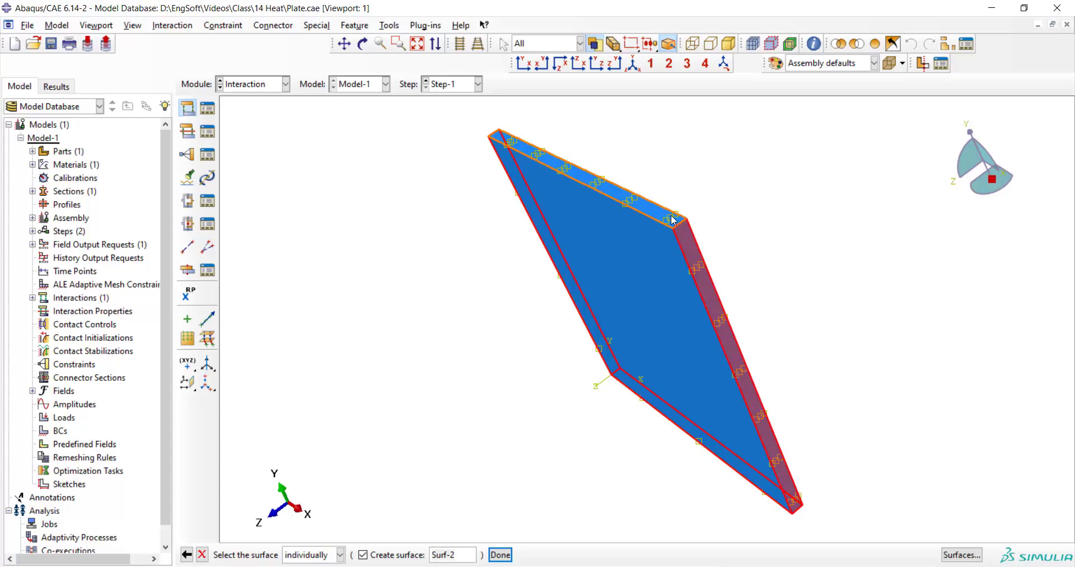
pyautogui.keyDown('shift'); pyautogui.click(593, 180); pyautogui.keyUp('shift')
pyautogui.click(501, 555)
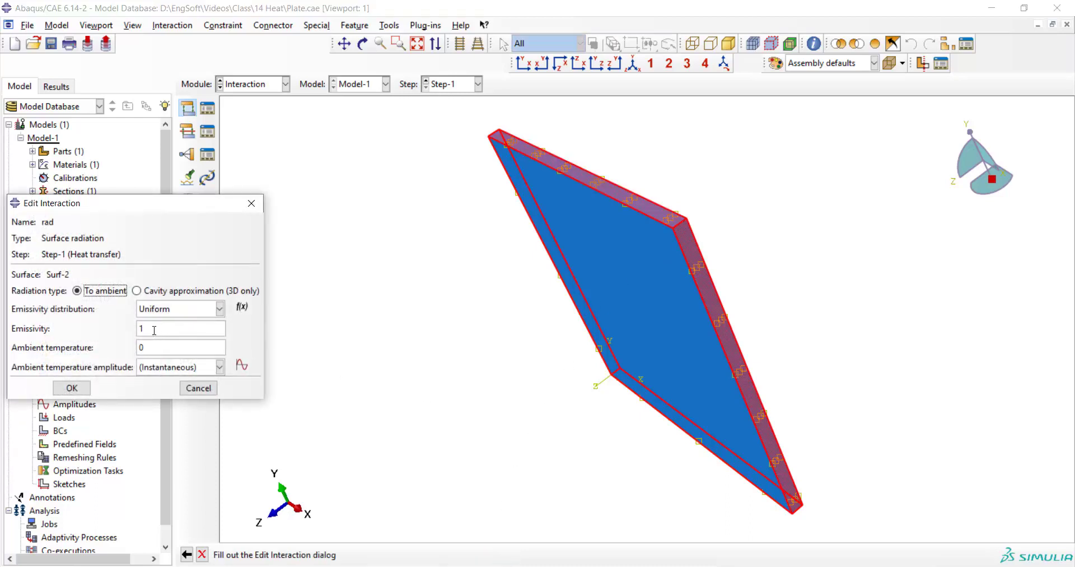
# - Set emissivity 0.8 and ambient temperature 30 for rad
pyautogui.moveTo(154, 330); pyautogui.dragTo(136, 329)
pyautogui.write('0.8')
pyautogui.doubleClick(147, 348)
pyautogui.write('30')
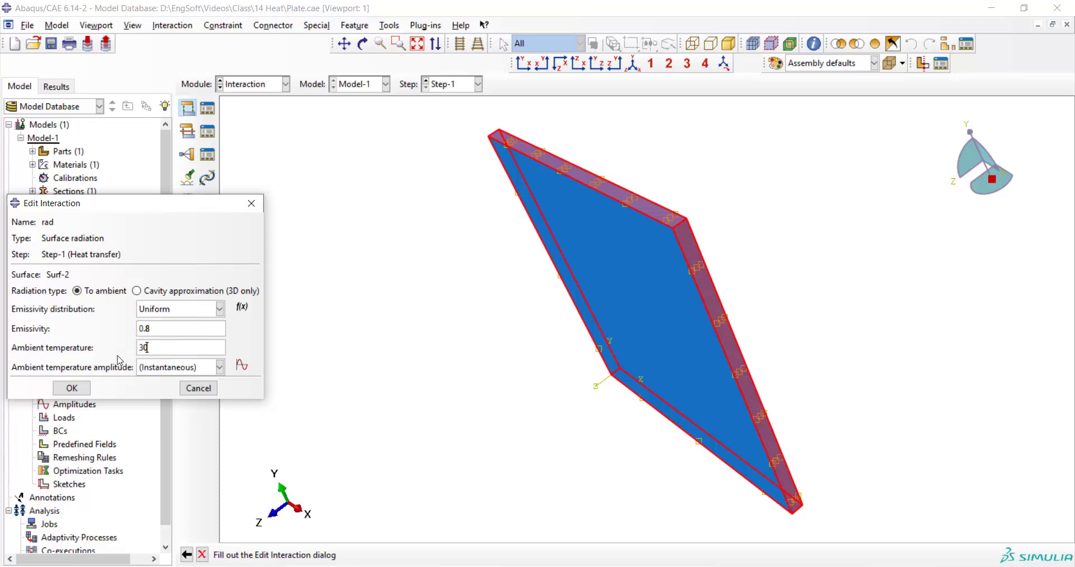
pyautogui.click(72, 388)
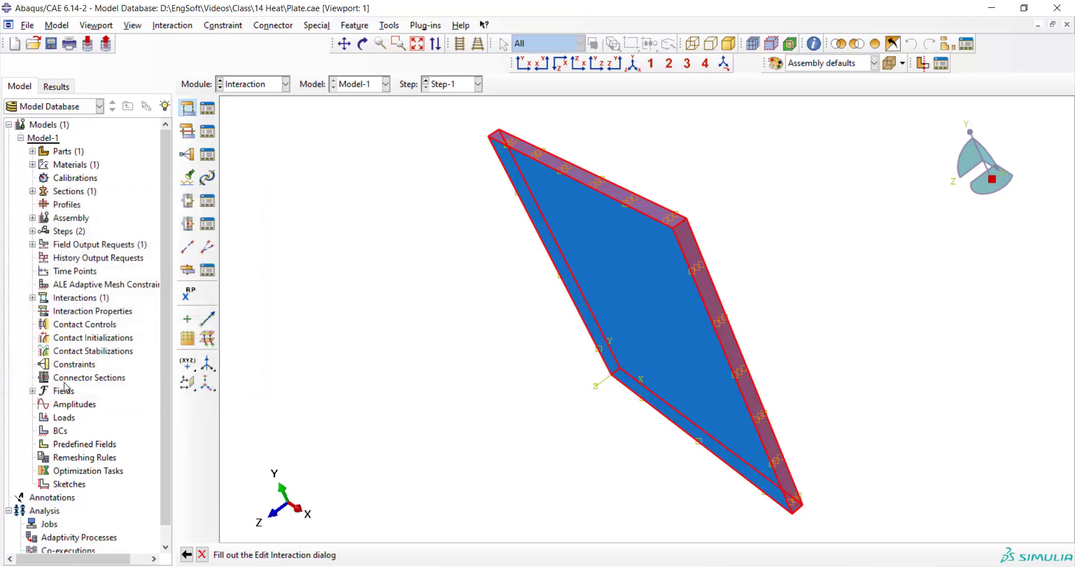
# - Switch to the Load module and tilt the plate to an oblique view
pyautogui.click(256, 84)
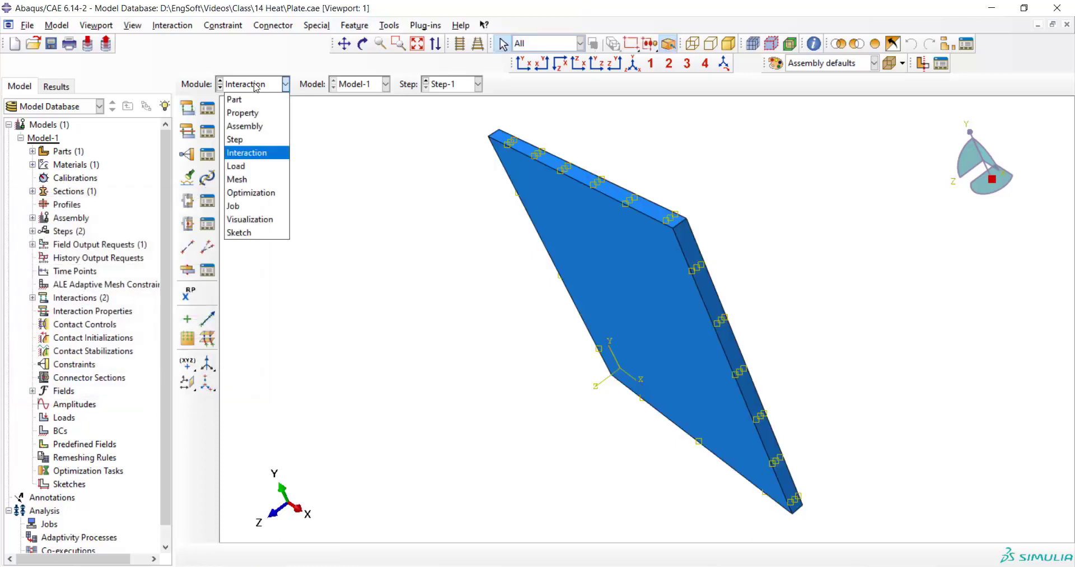
pyautogui.click(257, 166)
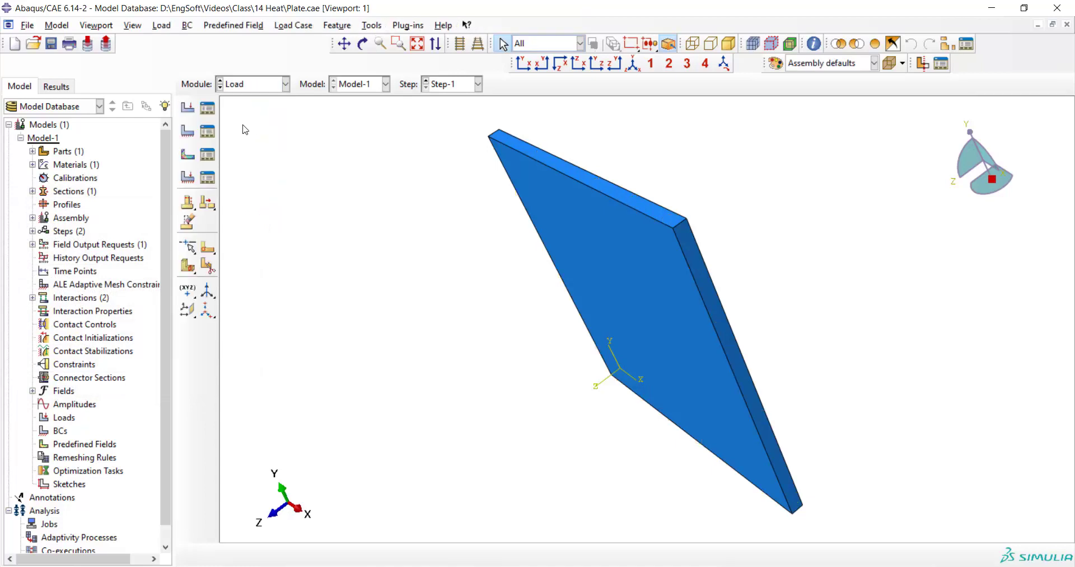
pyautogui.click(364, 45)
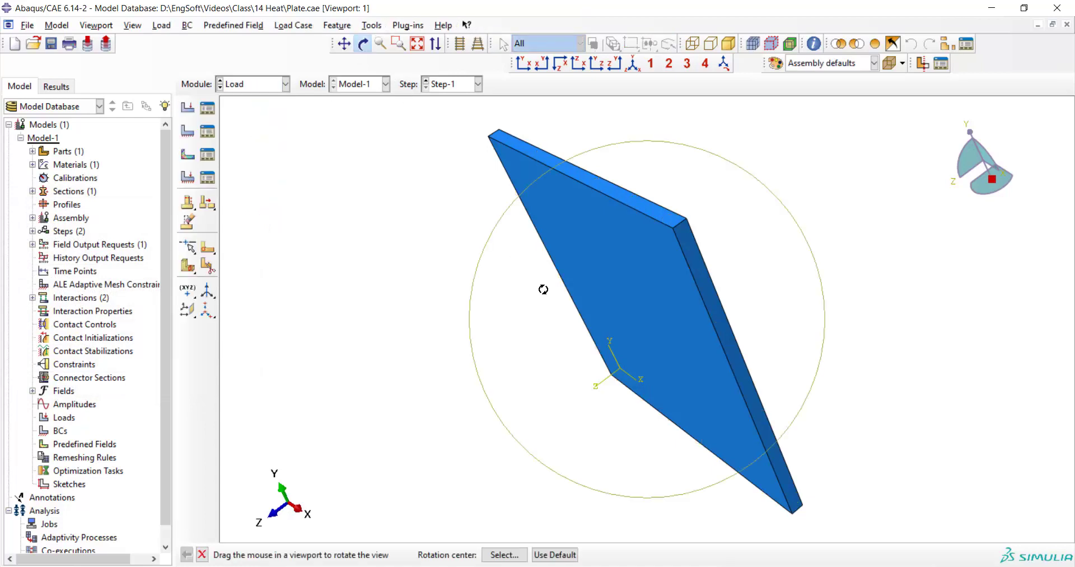
pyautogui.moveTo(549, 274); pyautogui.dragTo(540, 283)
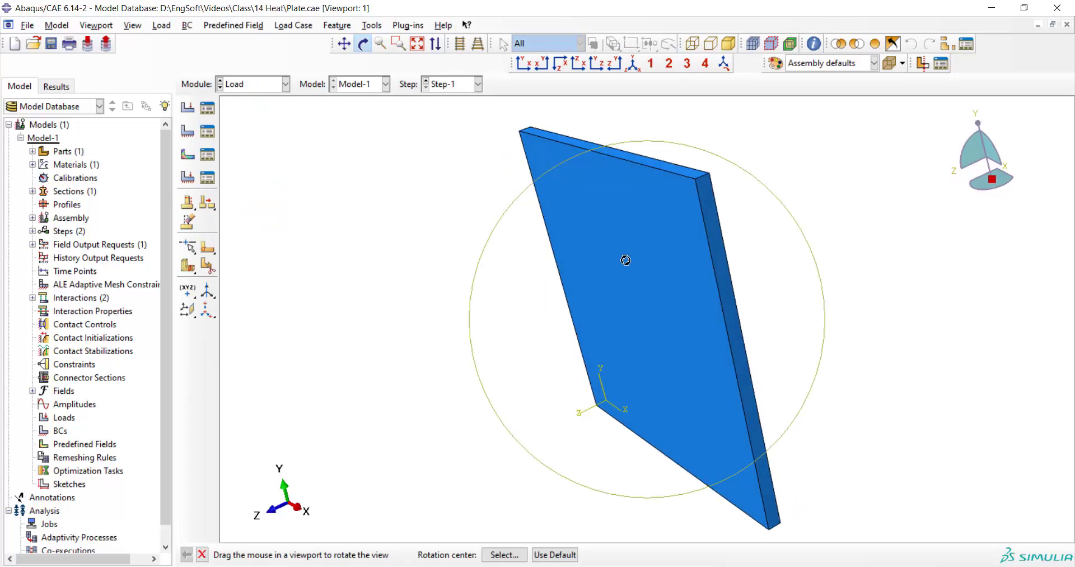
pyautogui.moveTo(624, 257); pyautogui.dragTo(517, 320)
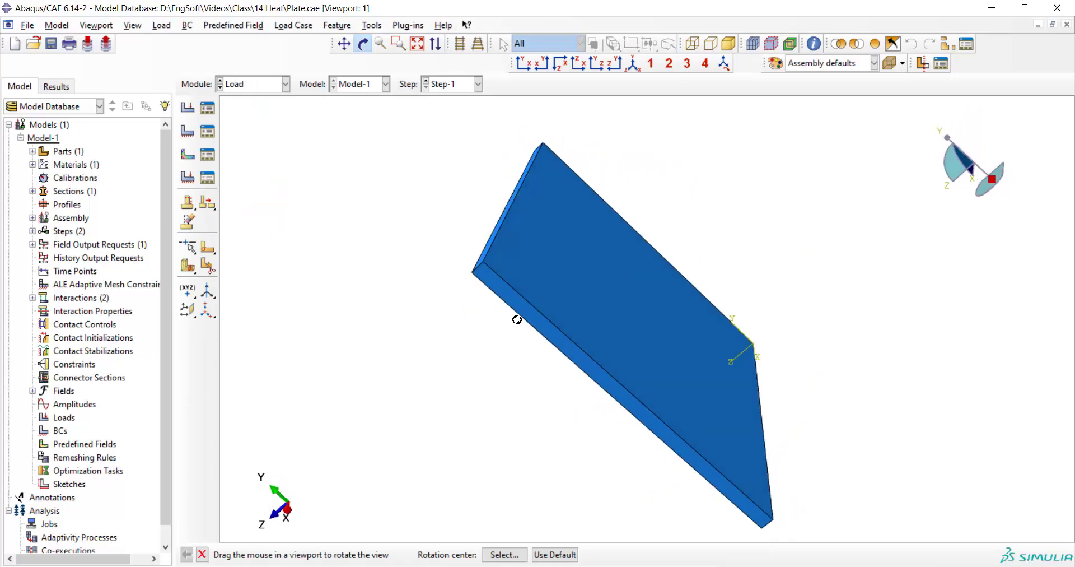
# - Apply temperature boundary condition TableTemp of 50 to the plate's broad face
pyautogui.click(188, 133)
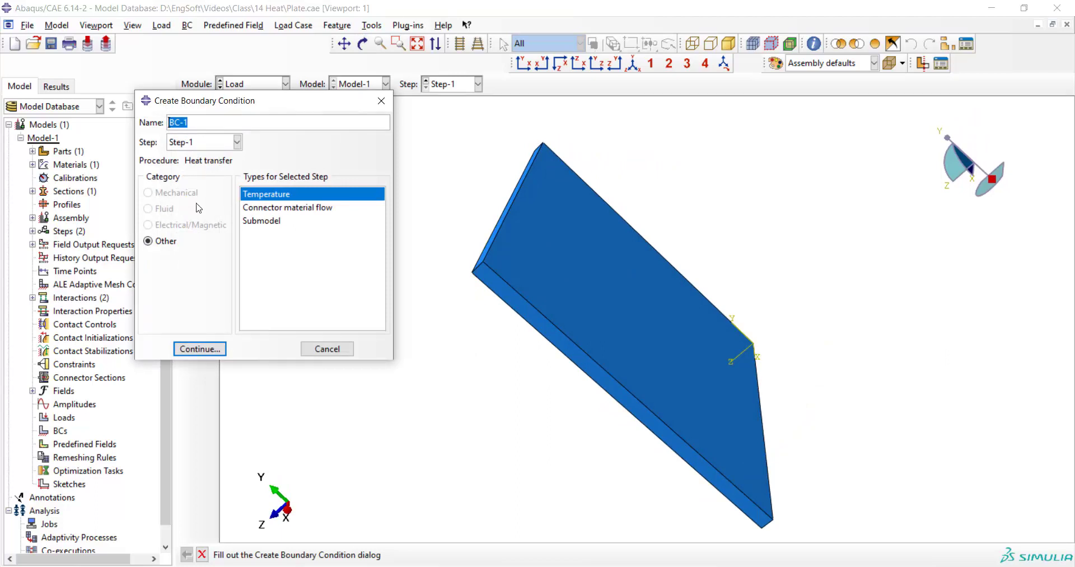
pyautogui.write('TableTemp')
pyautogui.click(197, 348)
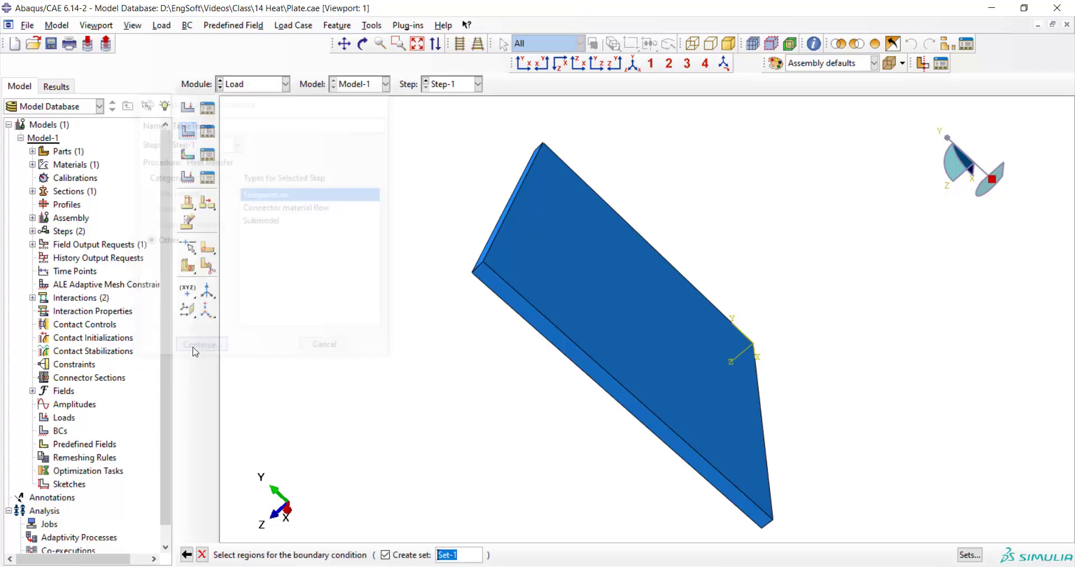
pyautogui.click(570, 293)
pyautogui.click(506, 554)
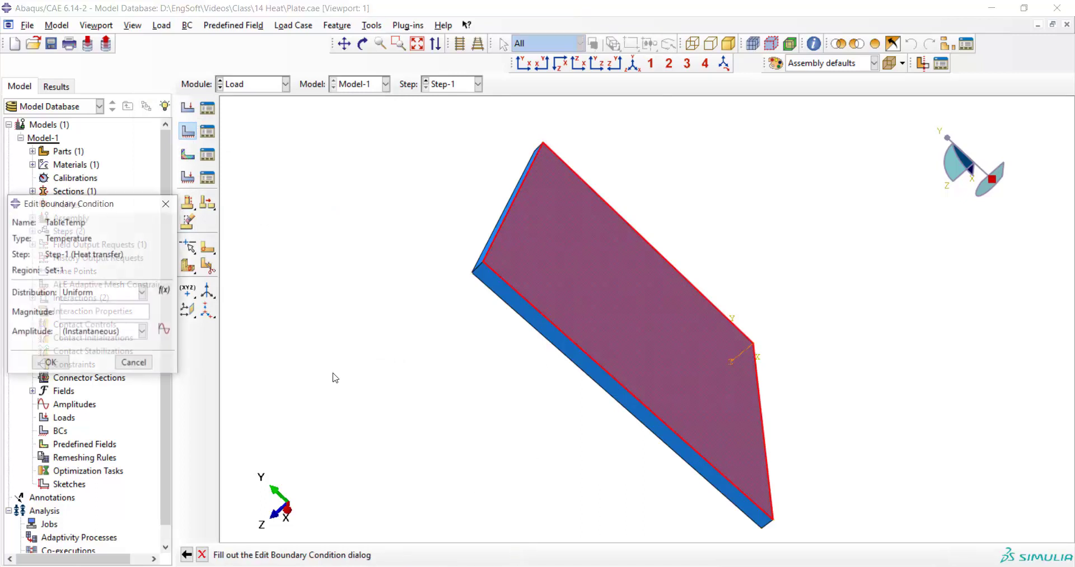
pyautogui.click(100, 305)
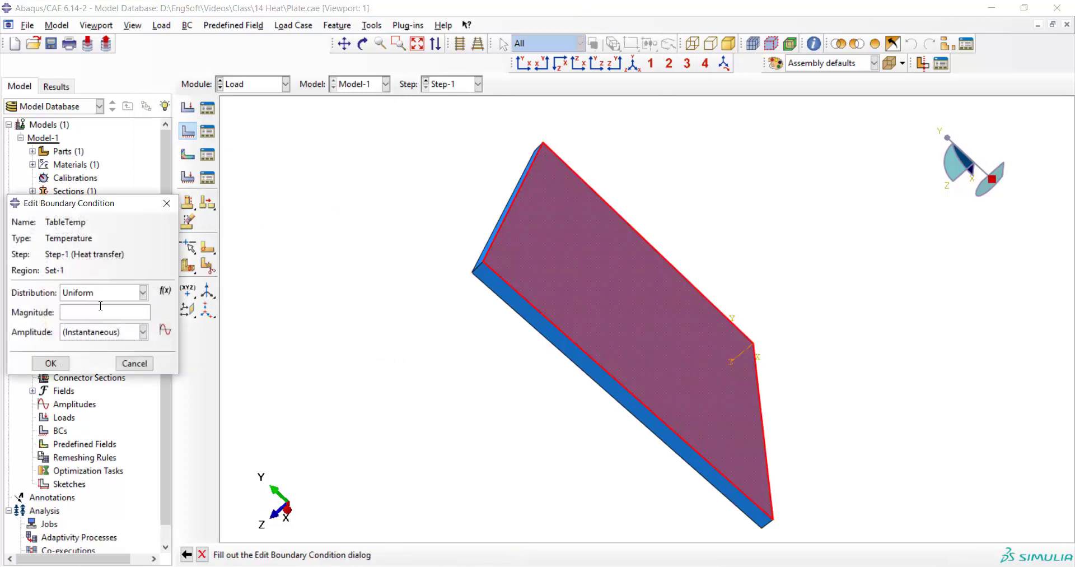
pyautogui.write('50')
pyautogui.click(50, 363)
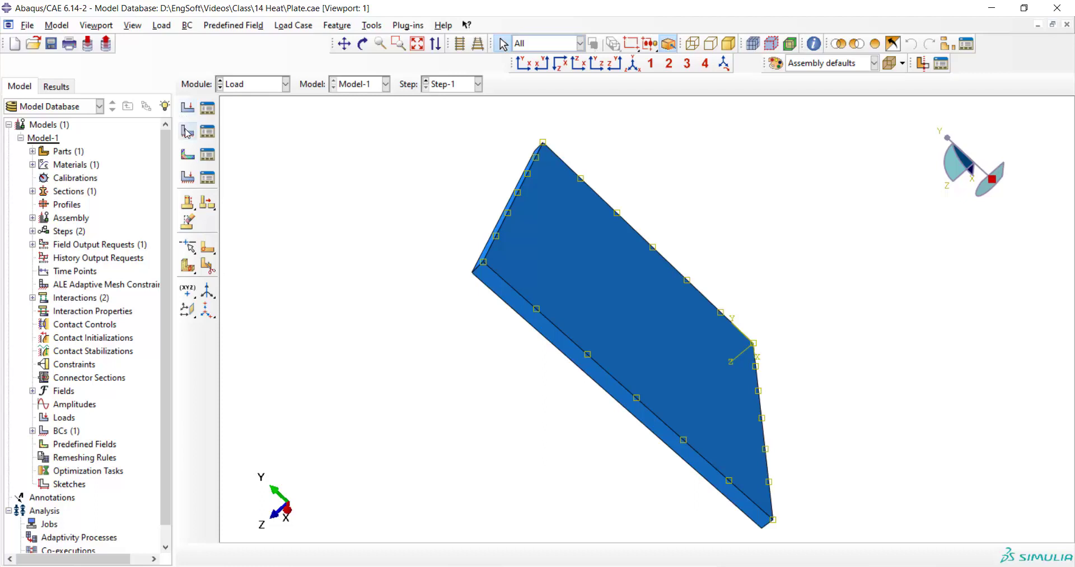
# - Give the whole plate an initial-step temperature field of 100, then rotate it flat
pyautogui.click(188, 156)
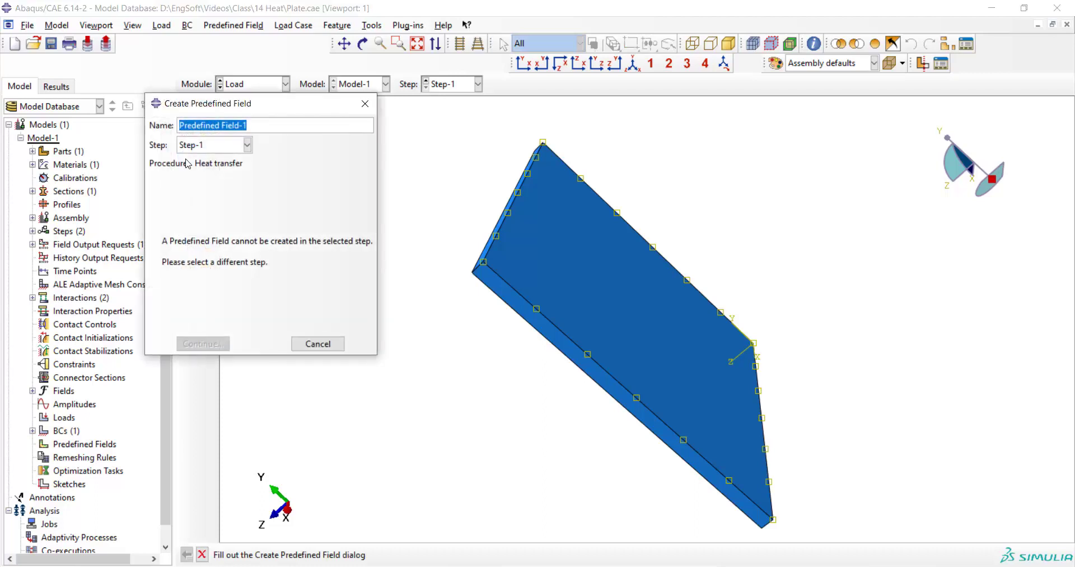
pyautogui.click(205, 146)
pyautogui.click(206, 159)
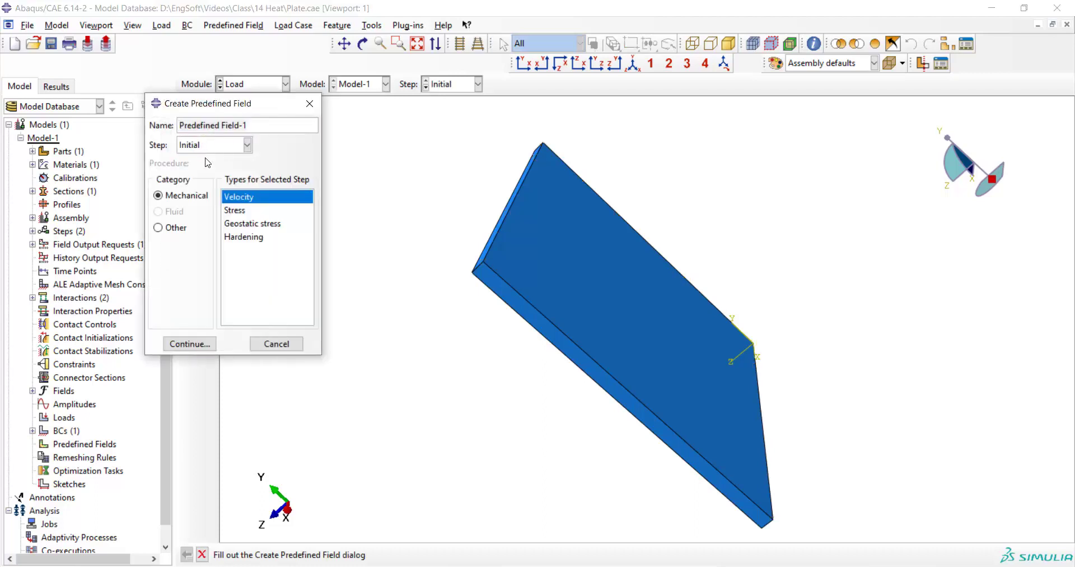
pyautogui.click(175, 228)
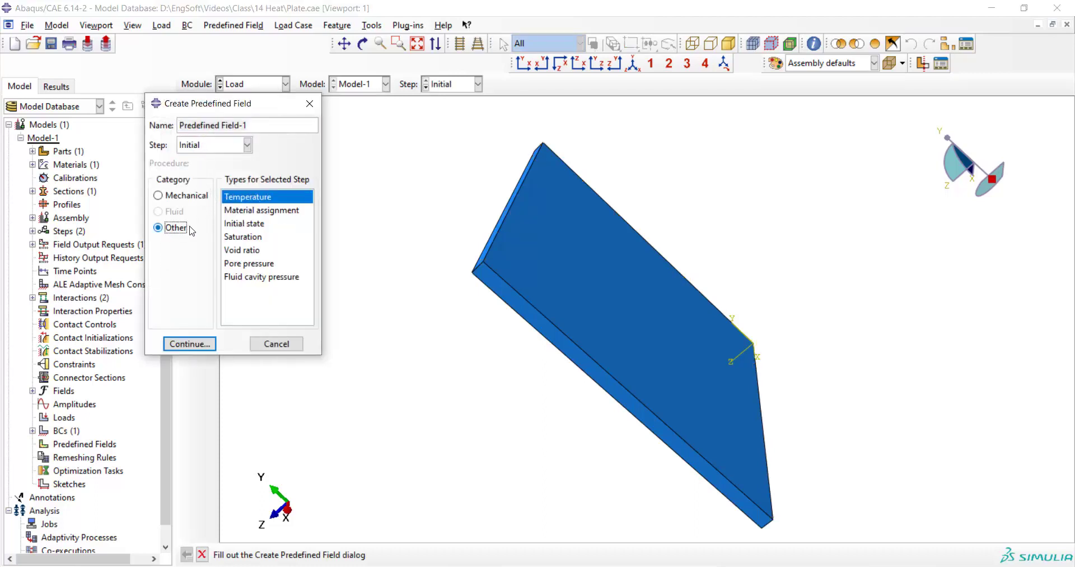
pyautogui.click(189, 342)
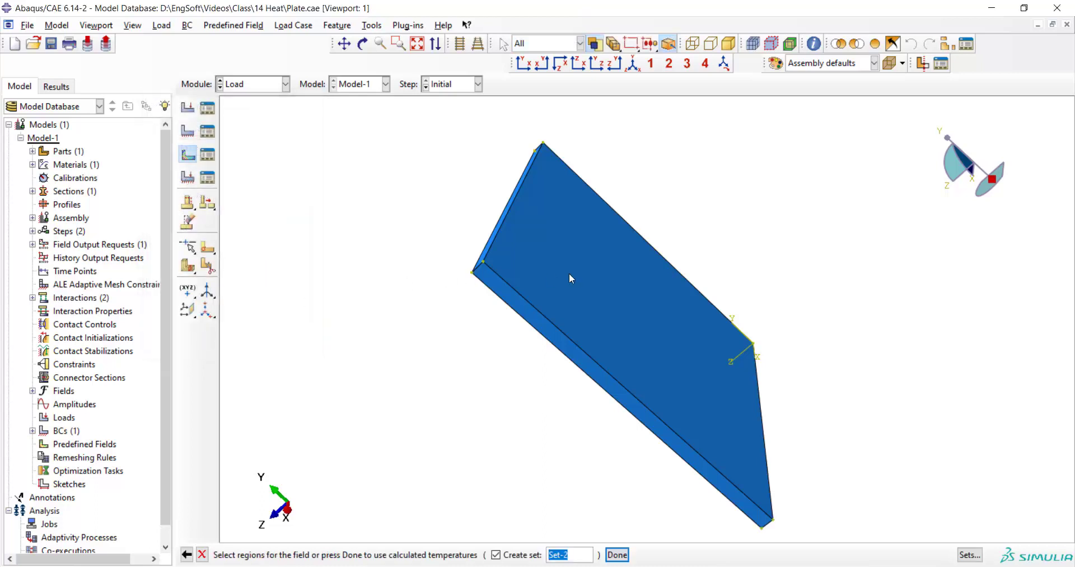
pyautogui.moveTo(828, 163); pyautogui.dragTo(480, 507)
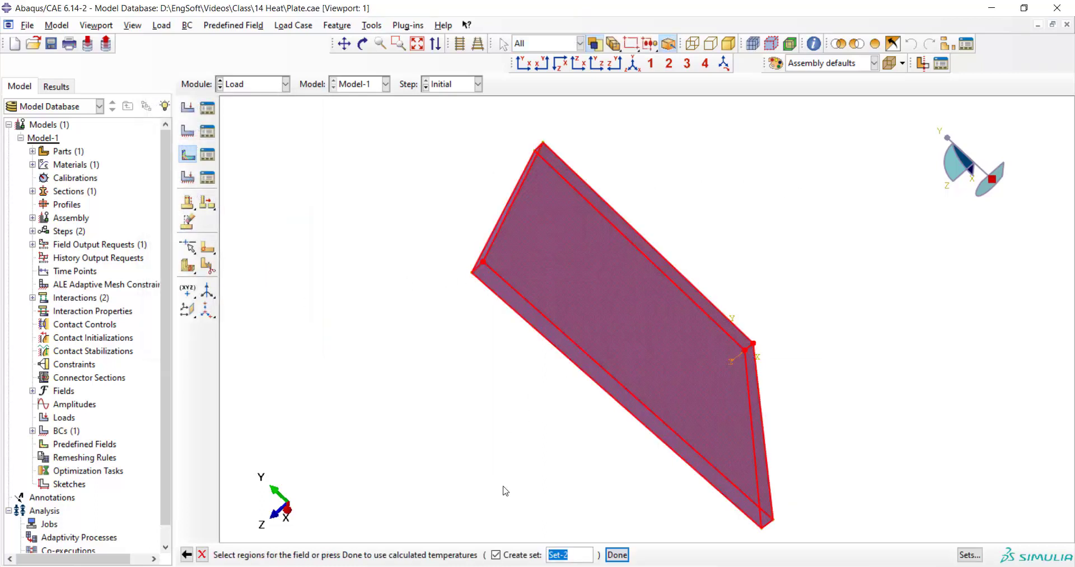
pyautogui.click(617, 555)
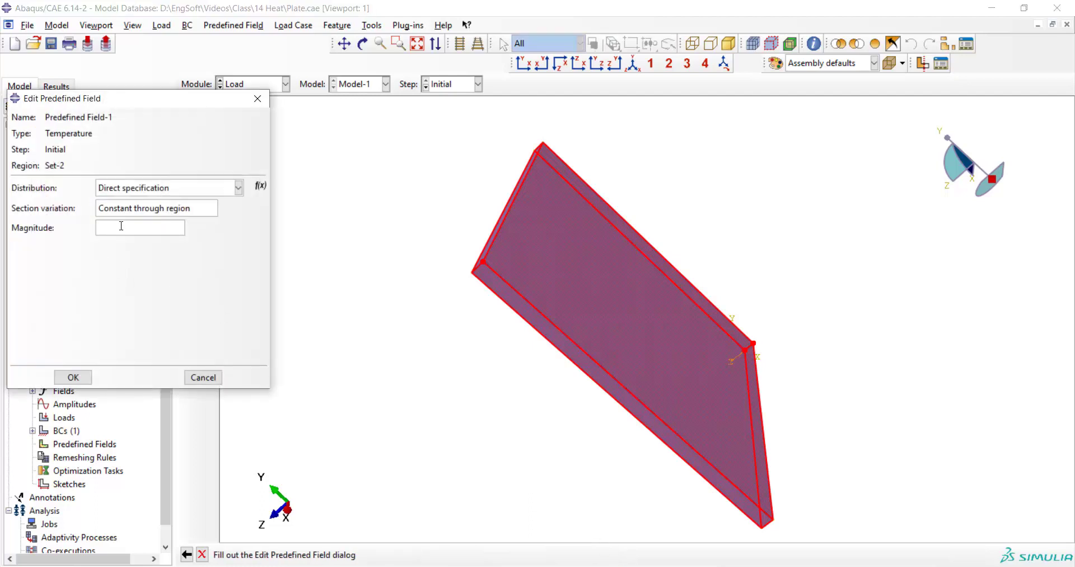
pyautogui.write('100')
pyautogui.click(73, 377)
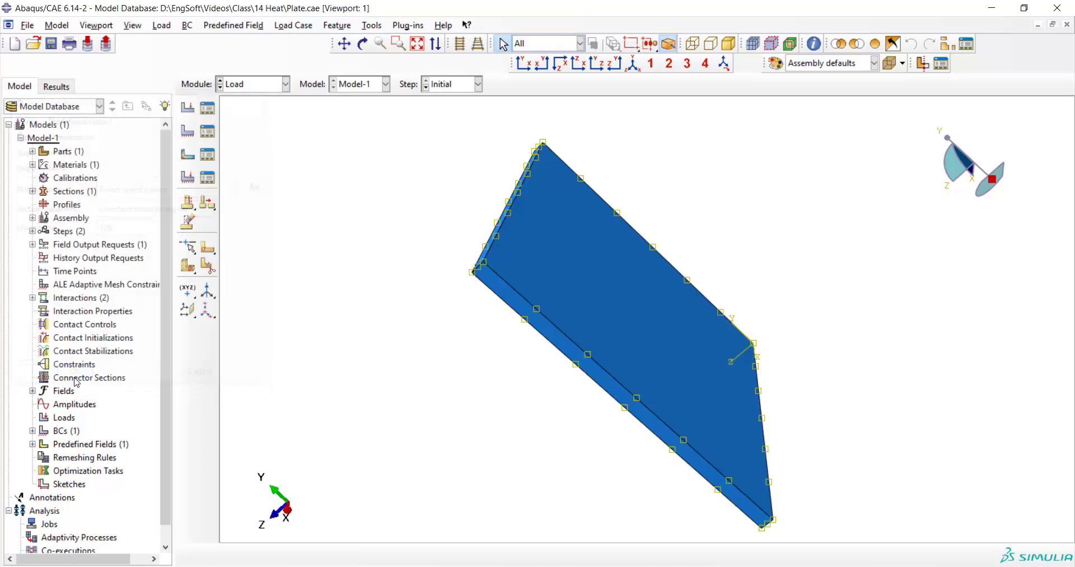
pyautogui.click(363, 43)
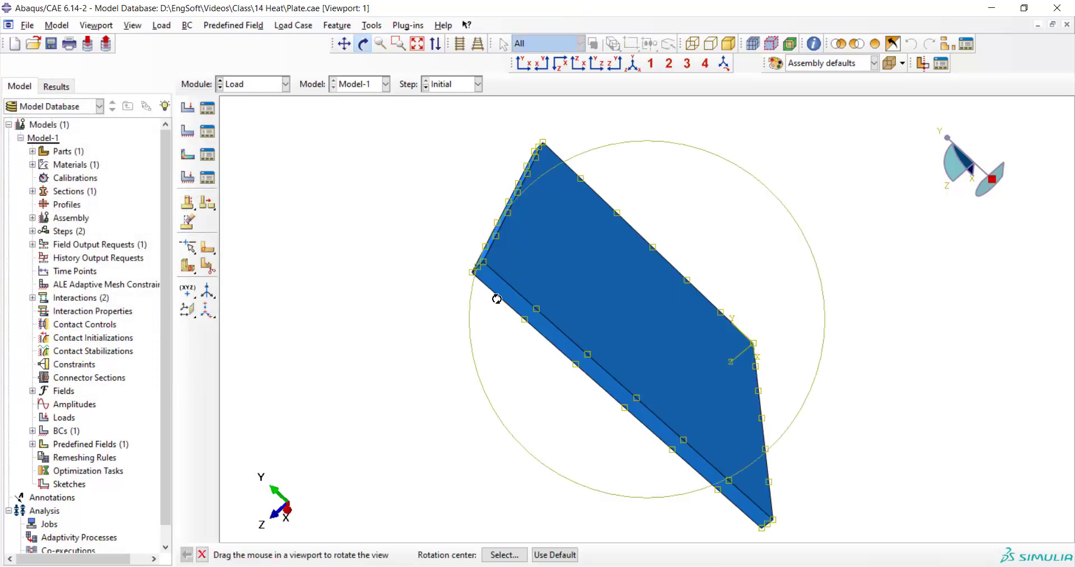
pyautogui.moveTo(498, 298); pyautogui.dragTo(547, 256)
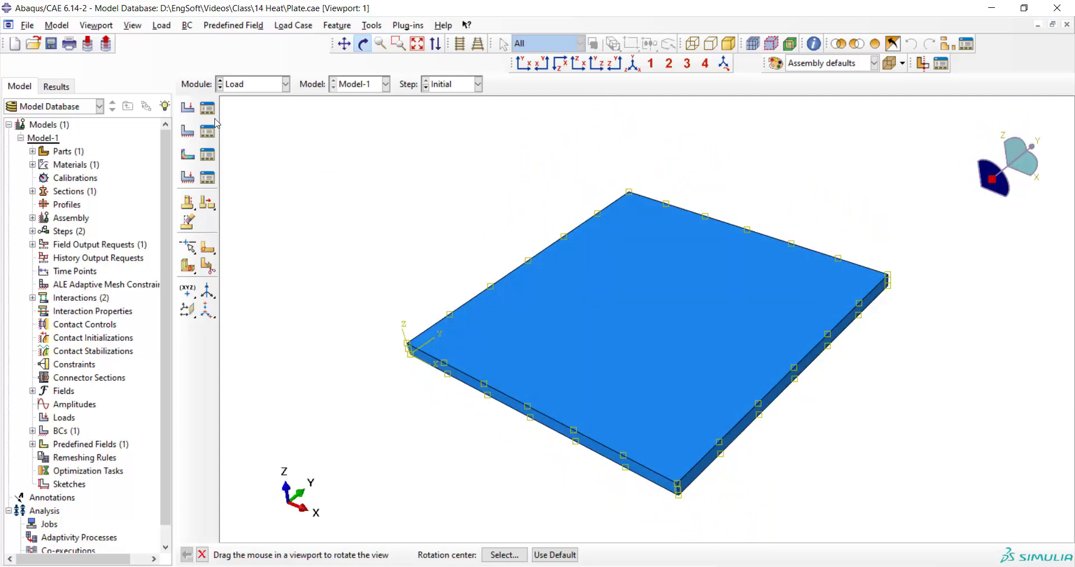
# - Create a surface heat flux load named torch in Step-1
pyautogui.click(189, 108)
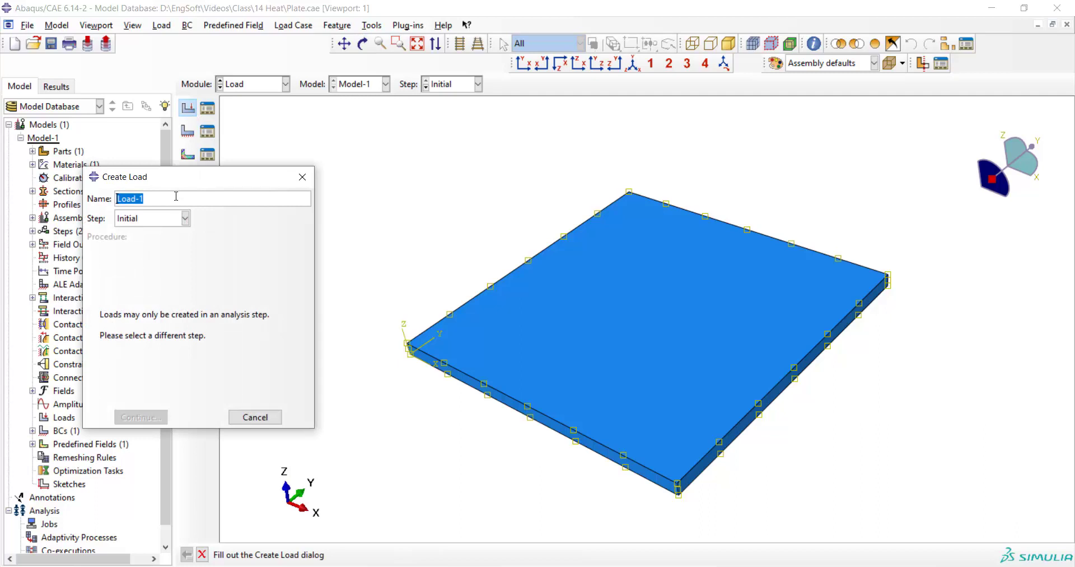
pyautogui.click(172, 220)
pyautogui.click(163, 245)
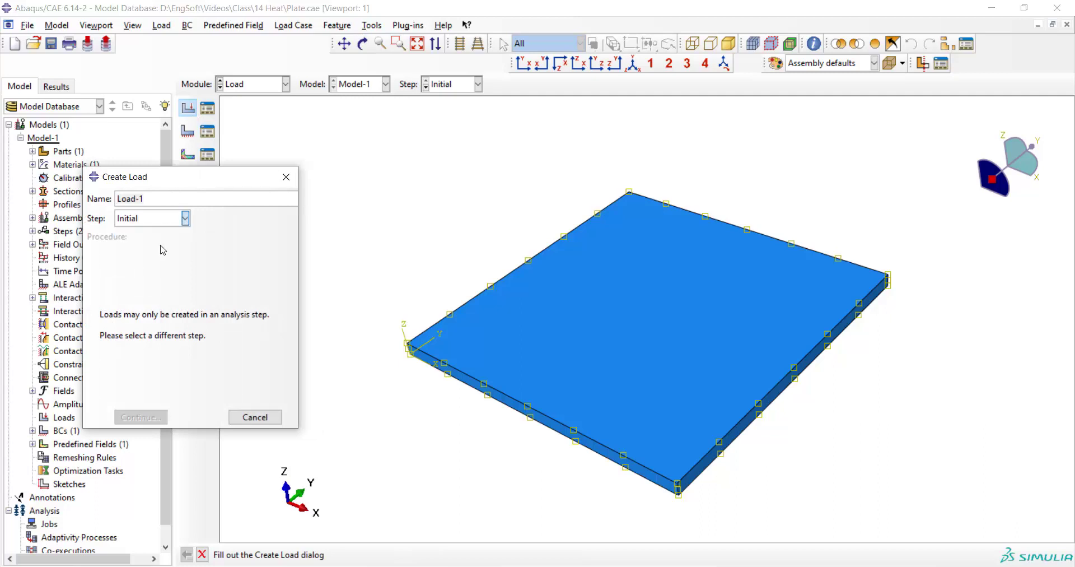
pyautogui.doubleClick(150, 203)
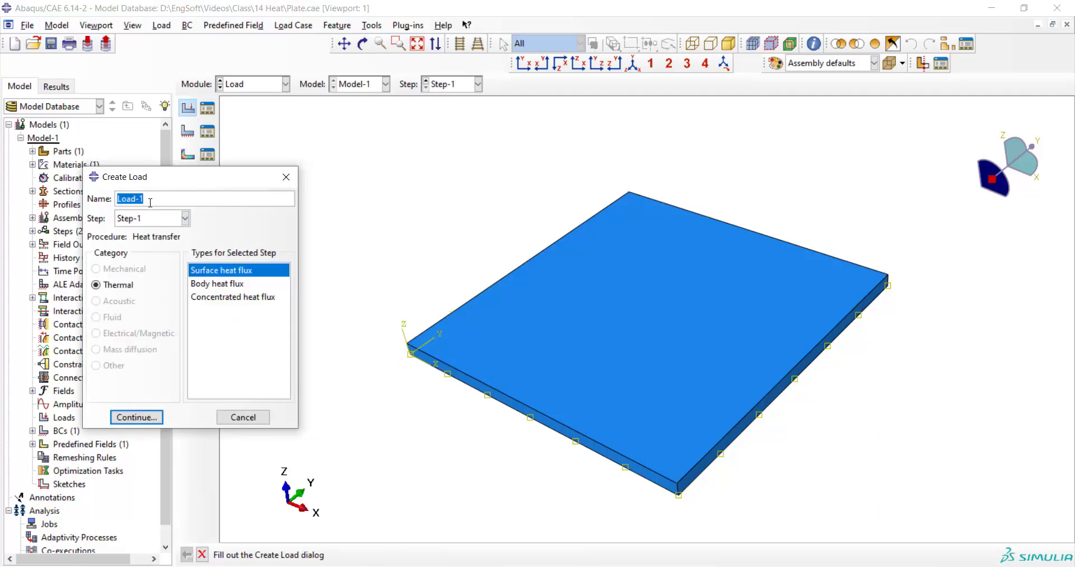
pyautogui.write('torch')
pyautogui.click(136, 417)
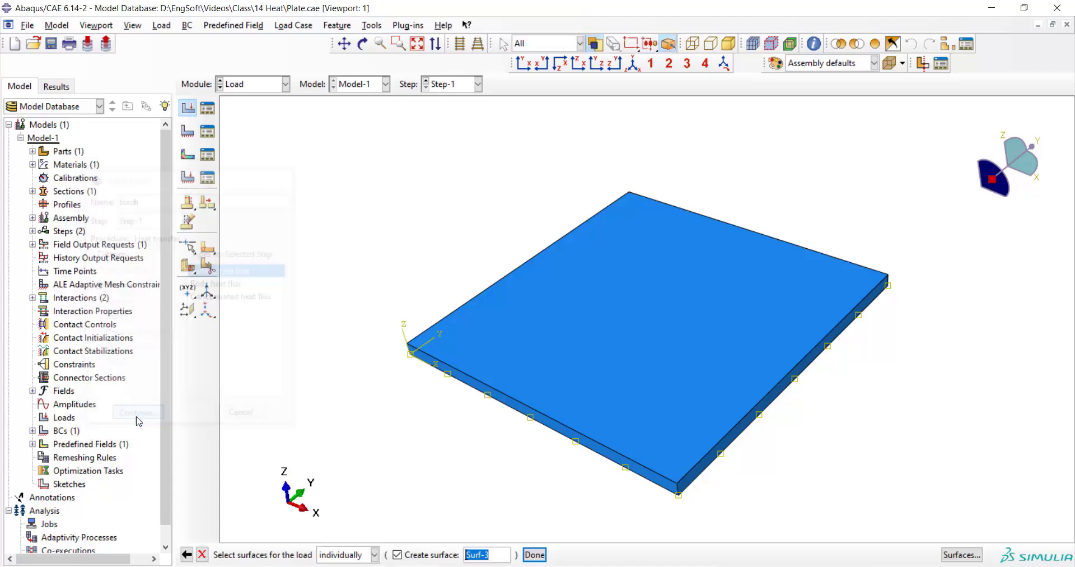
# - Apply torch to the plate's top face with magnitude 1e6 and an analytical field distribution
pyautogui.click(572, 344)
pyautogui.click(535, 554)
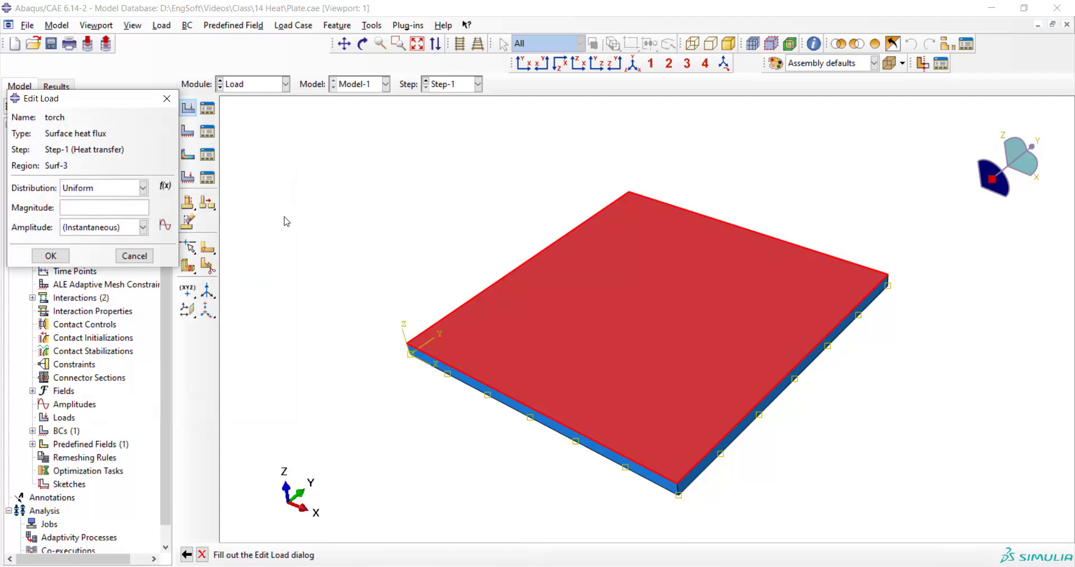
pyautogui.click(90, 211)
pyautogui.write('1e6')
pyautogui.click(165, 186)
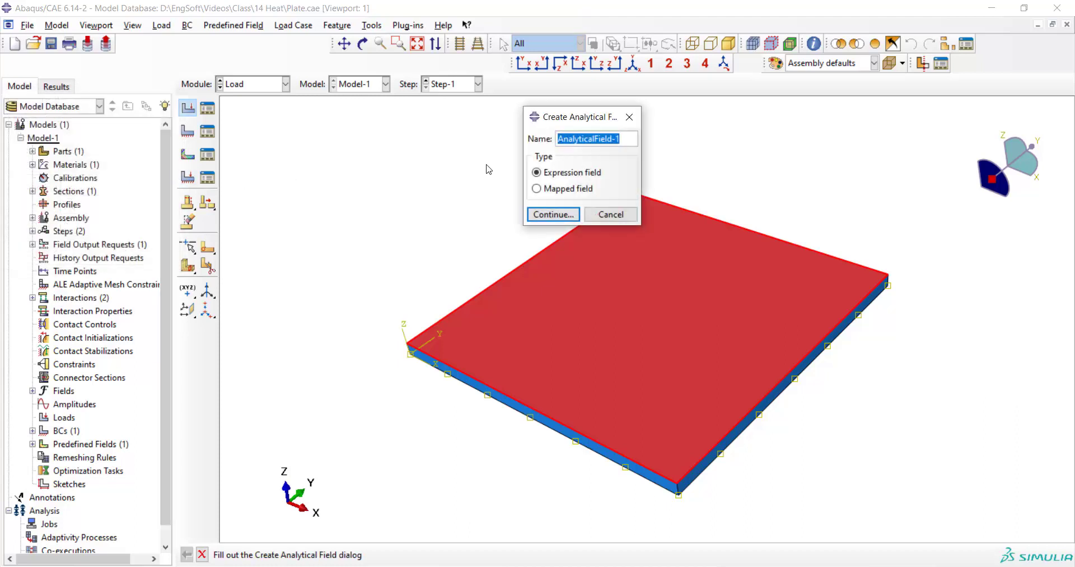
# - Create AnalyticalField-1 from the pasted exponential torch heat flux expression
pyautogui.click(553, 214)
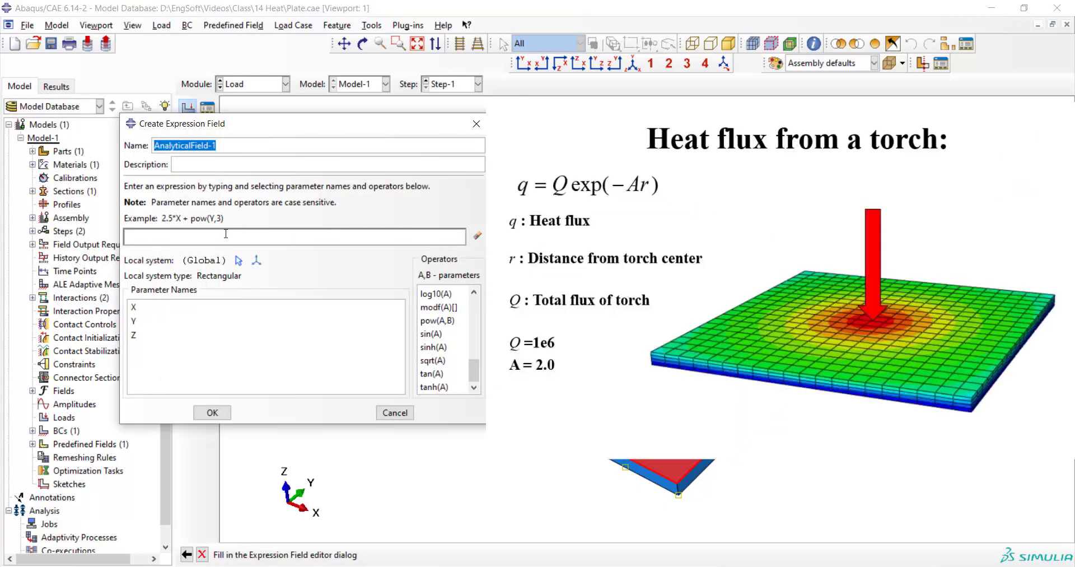
pyautogui.click(226, 233)
pyautogui.write('exp ( -2.0*pow((pow(( X -0.5),2)+pow(( Y-0.5),2)),0.5))')
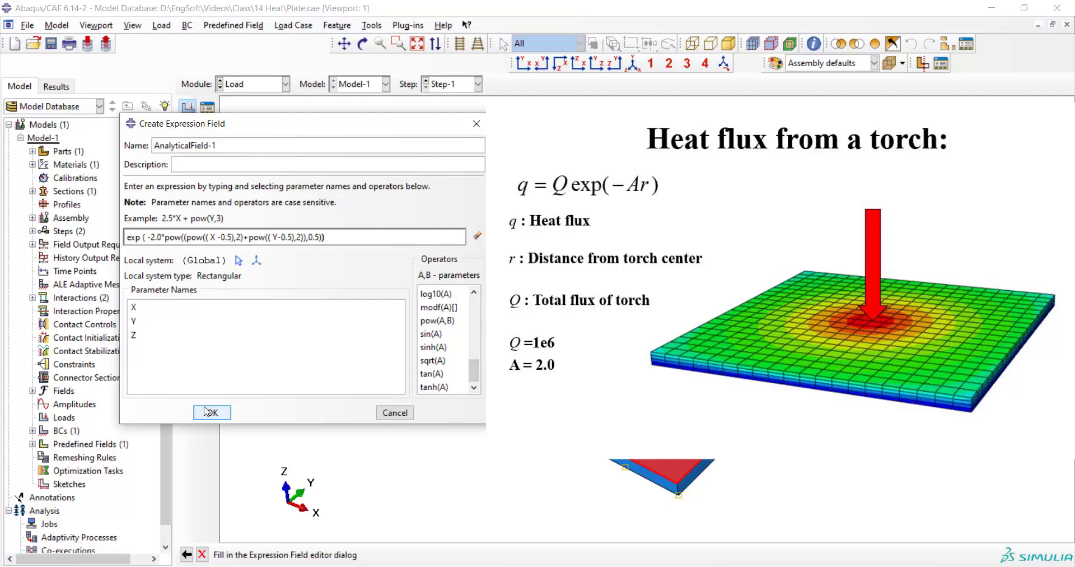
pyautogui.click(208, 412)
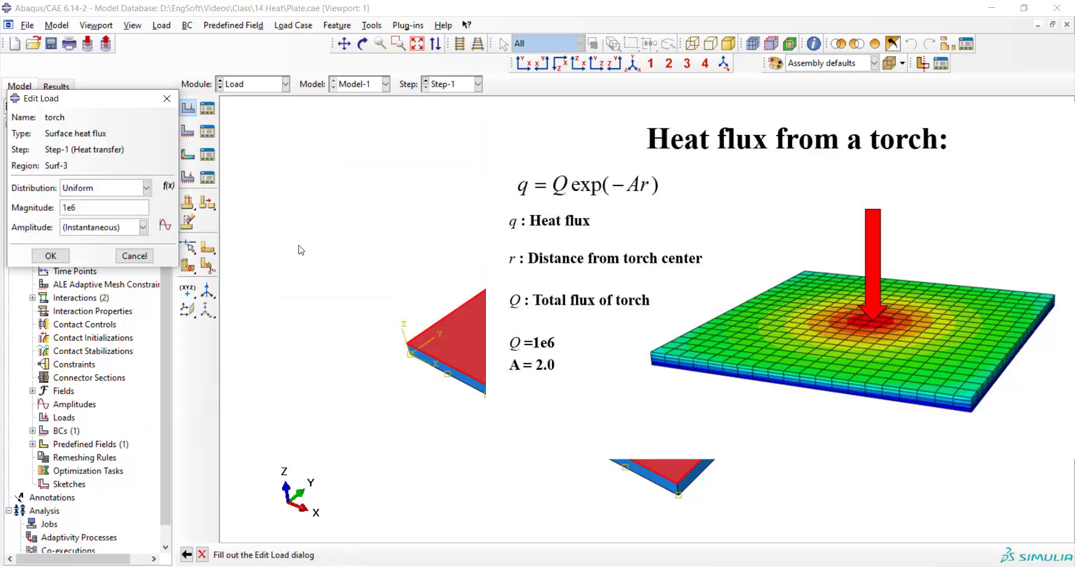
# - Set the 1e6 torch load's distribution to AnalyticalField-1 and confirm the load
pyautogui.click(146, 188)
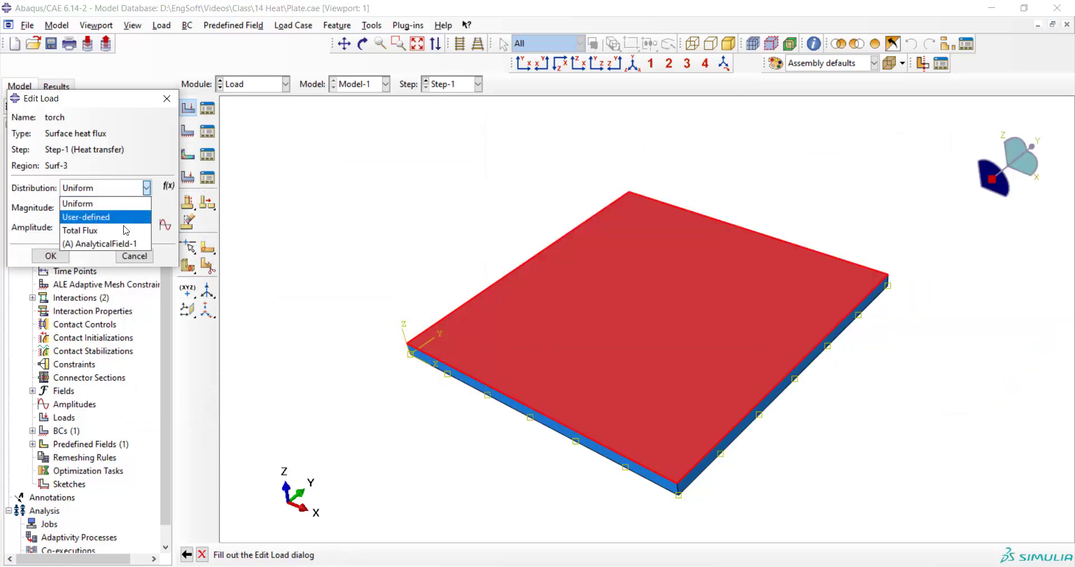
pyautogui.click(120, 244)
pyautogui.click(56, 257)
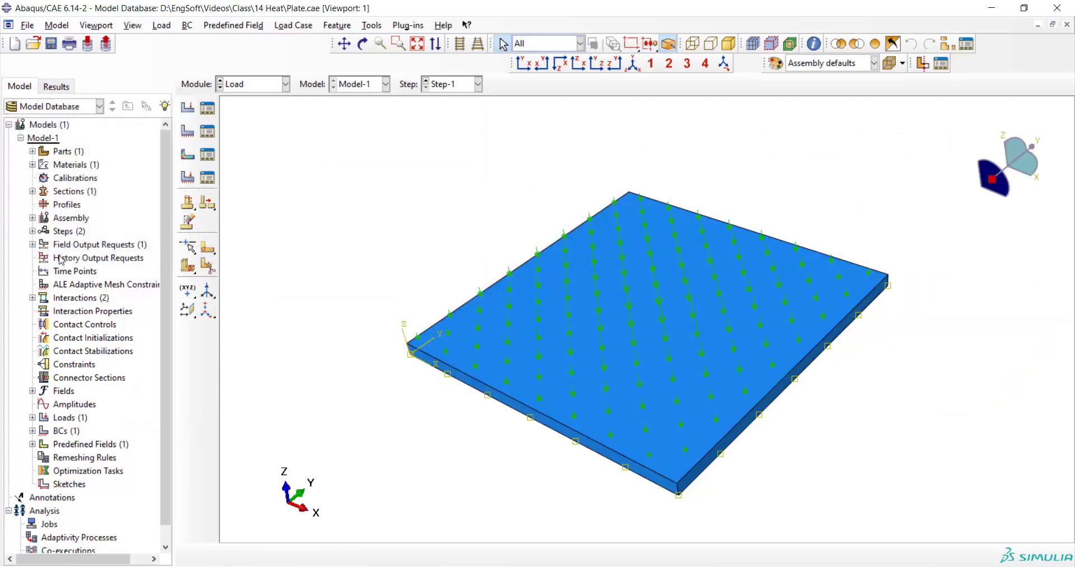
# - Orbit the plate to see the flux arrows edge-on
pyautogui.click(363, 44)
pyautogui.moveTo(561, 409); pyautogui.dragTo(734, 304)
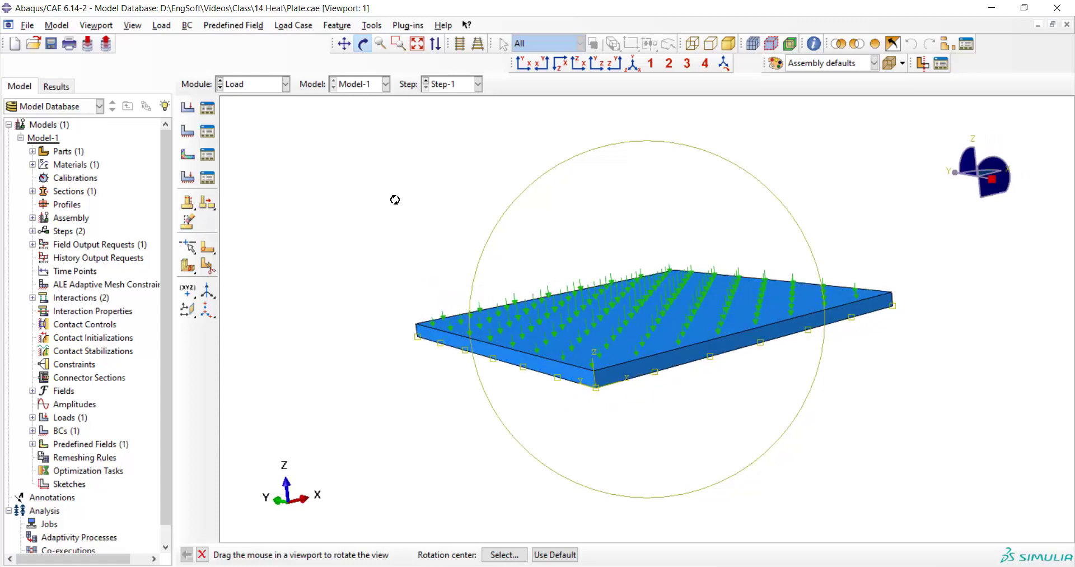
pyautogui.press('Escape')
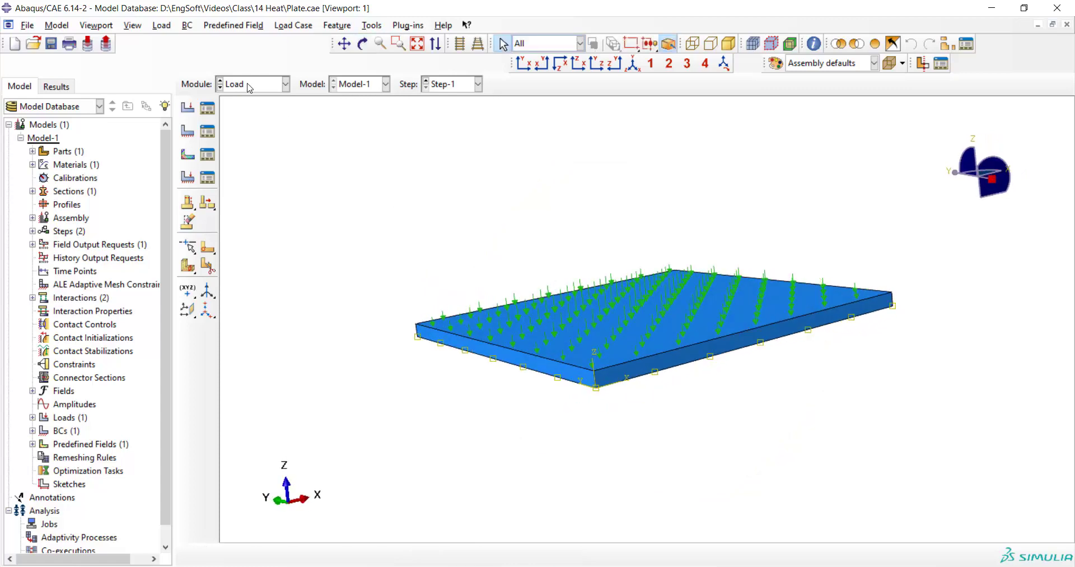
pyautogui.click(250, 86)
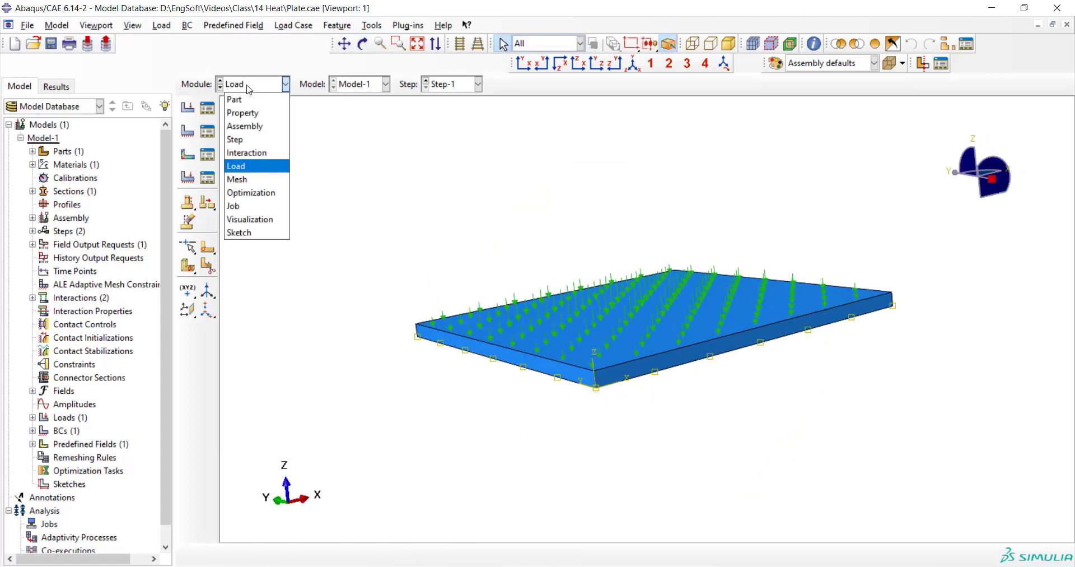
# - In the Mesh module, set the plate's mesh controls to Hex Structured
pyautogui.click(260, 179)
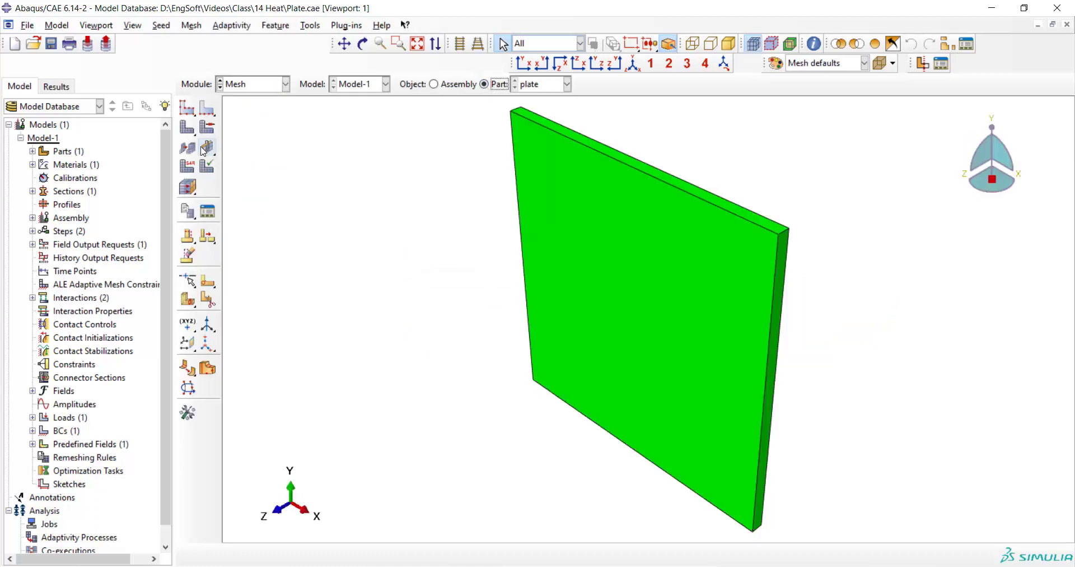
pyautogui.click(207, 127)
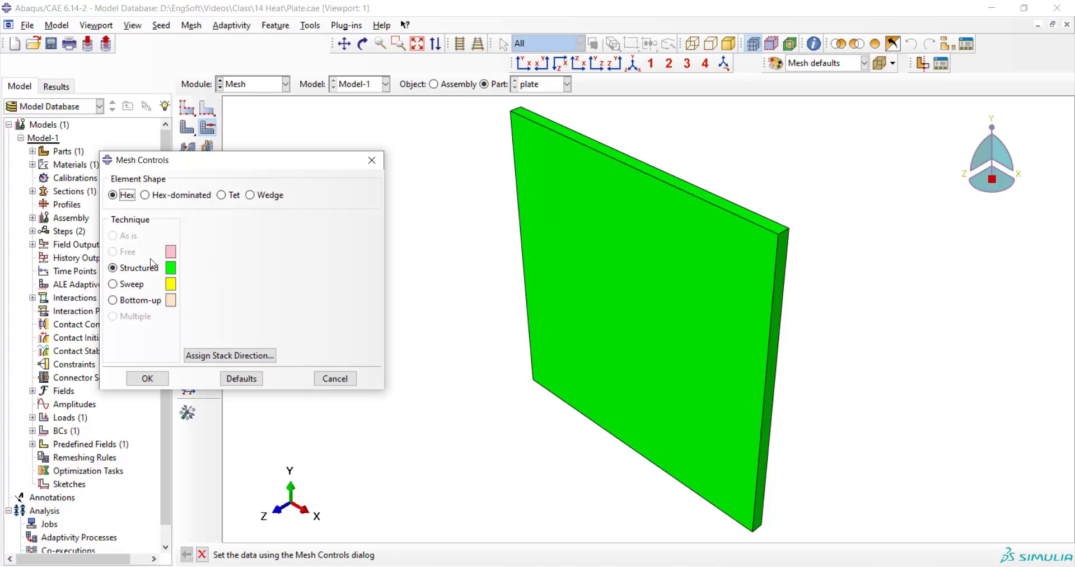
pyautogui.click(146, 378)
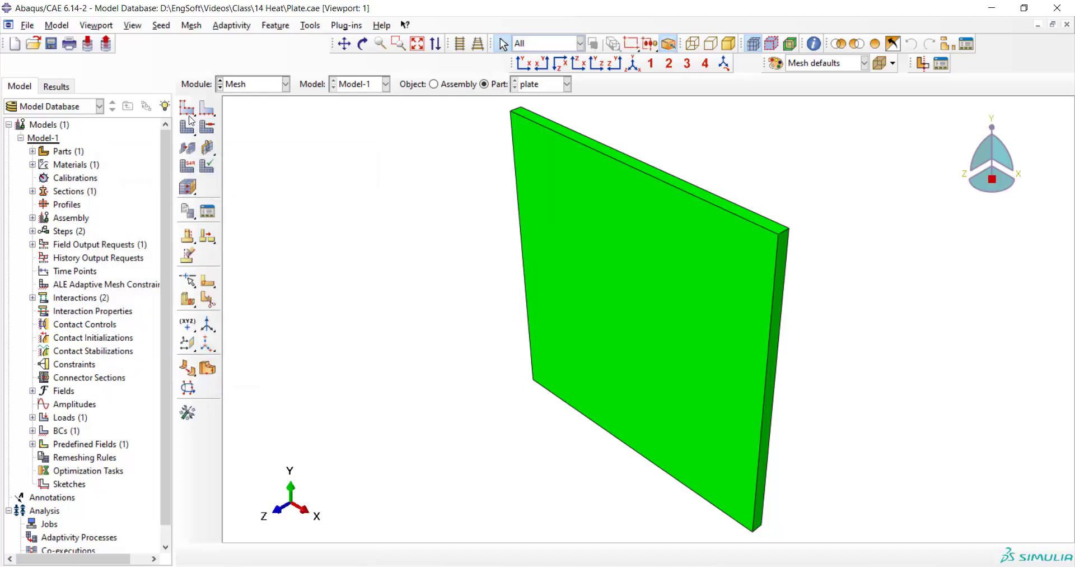
# - Seed the plate's through-thickness edge with size 0.01
pyautogui.click(208, 108)
pyautogui.scroll(5, 768, 199)
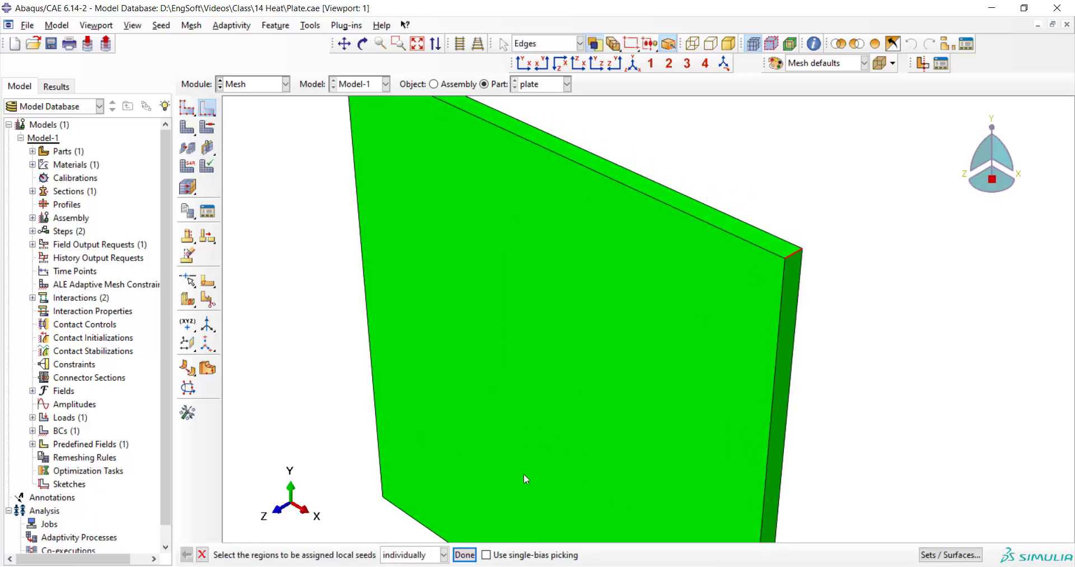
pyautogui.click(464, 555)
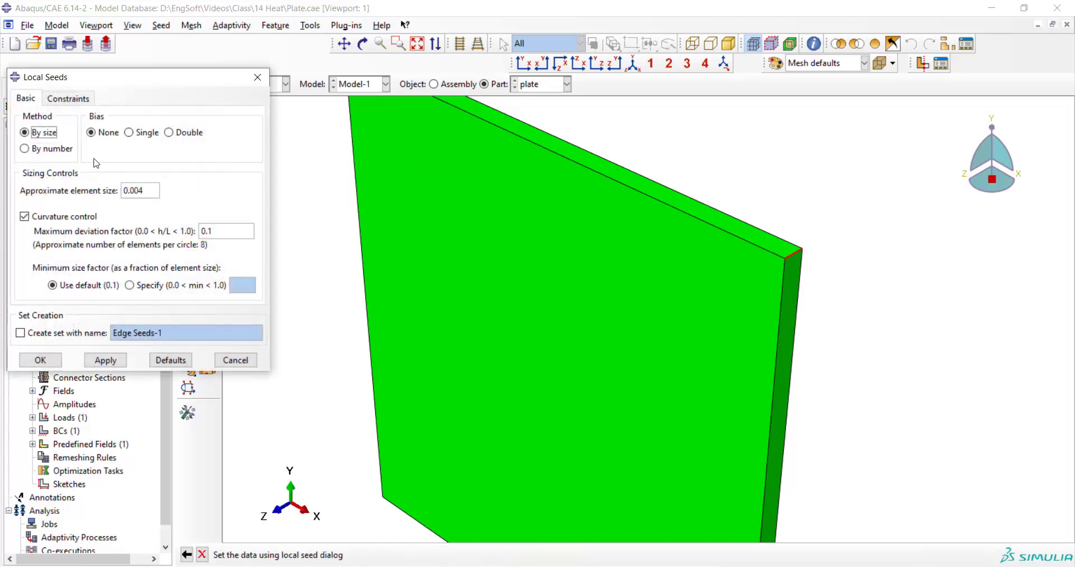
pyautogui.click(44, 359)
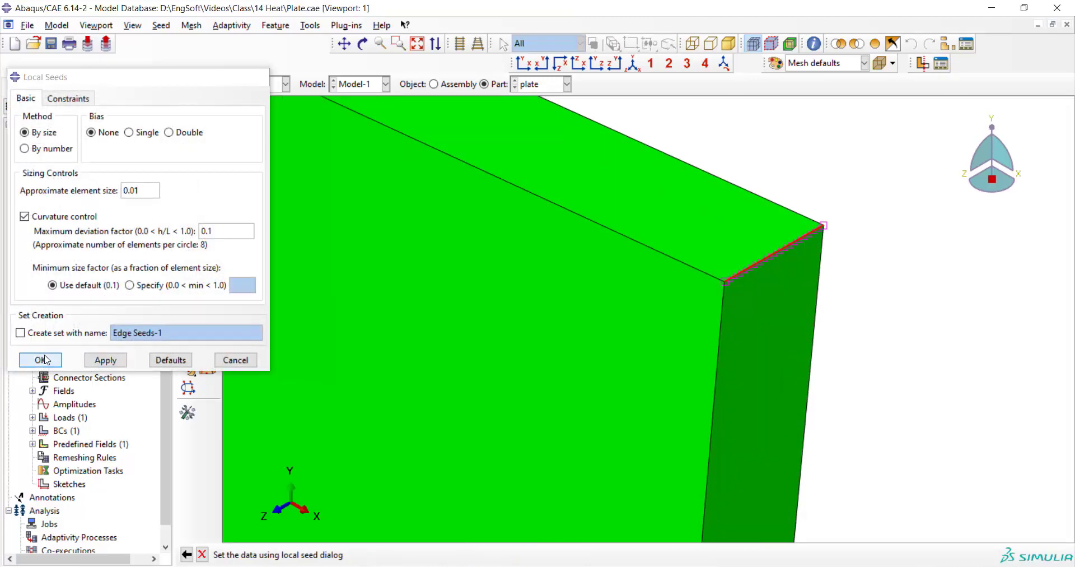
pyautogui.click(464, 554)
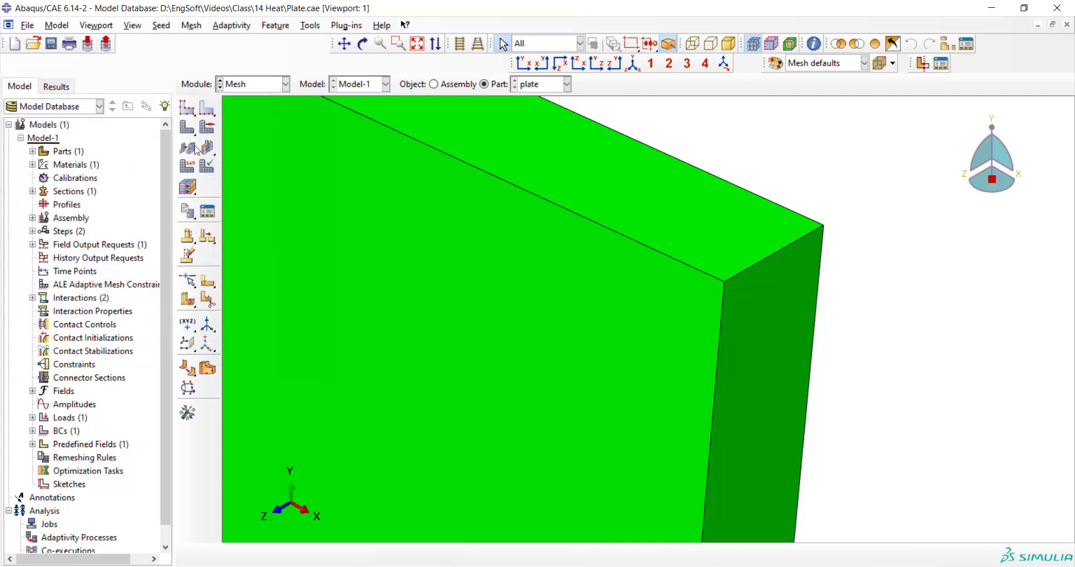
# - Seed the whole part with a global size of 0.05
pyautogui.click(187, 109)
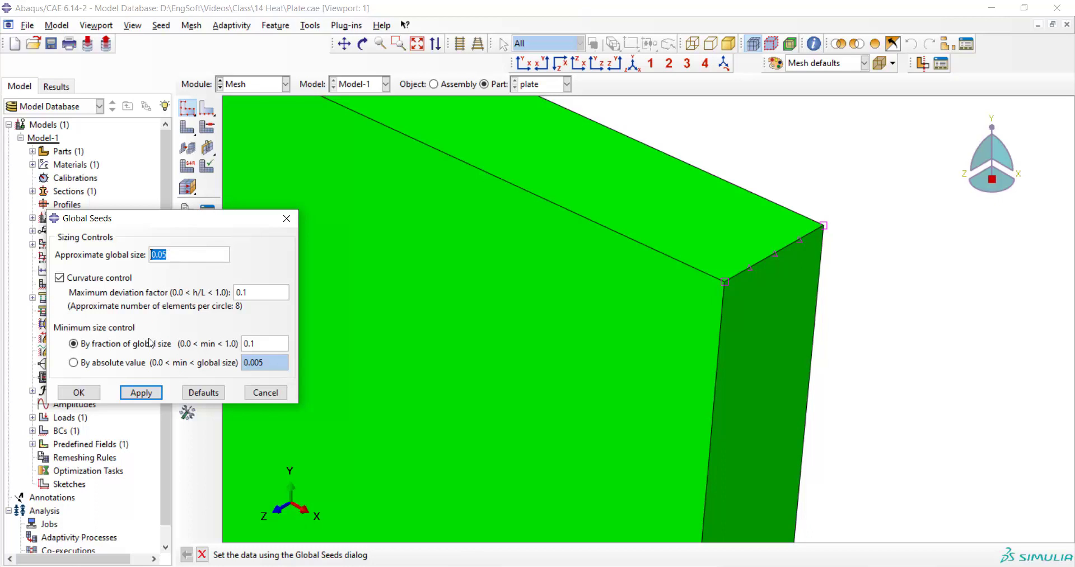
pyautogui.click(140, 393)
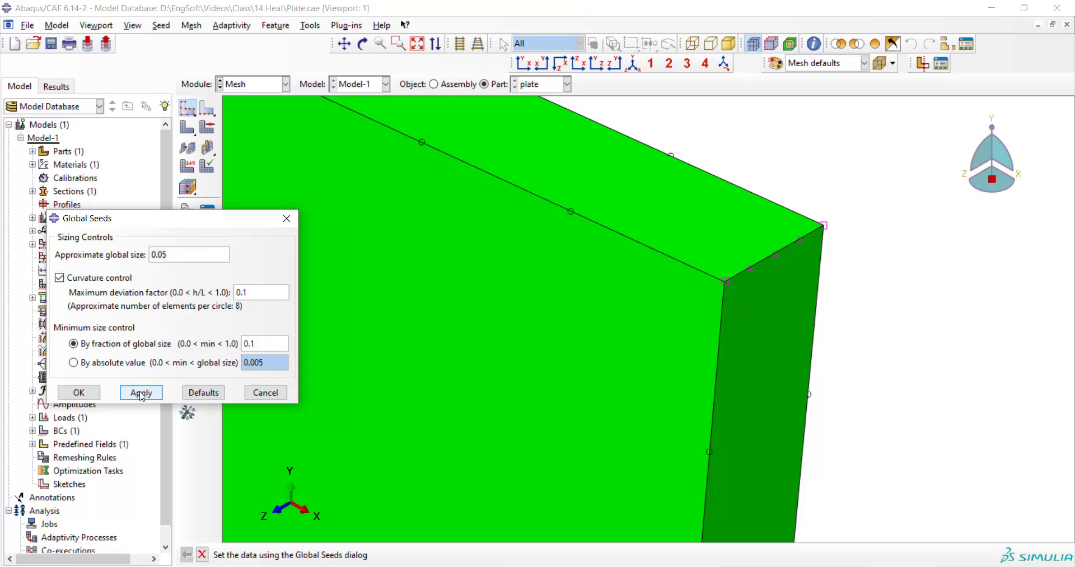
pyautogui.click(79, 392)
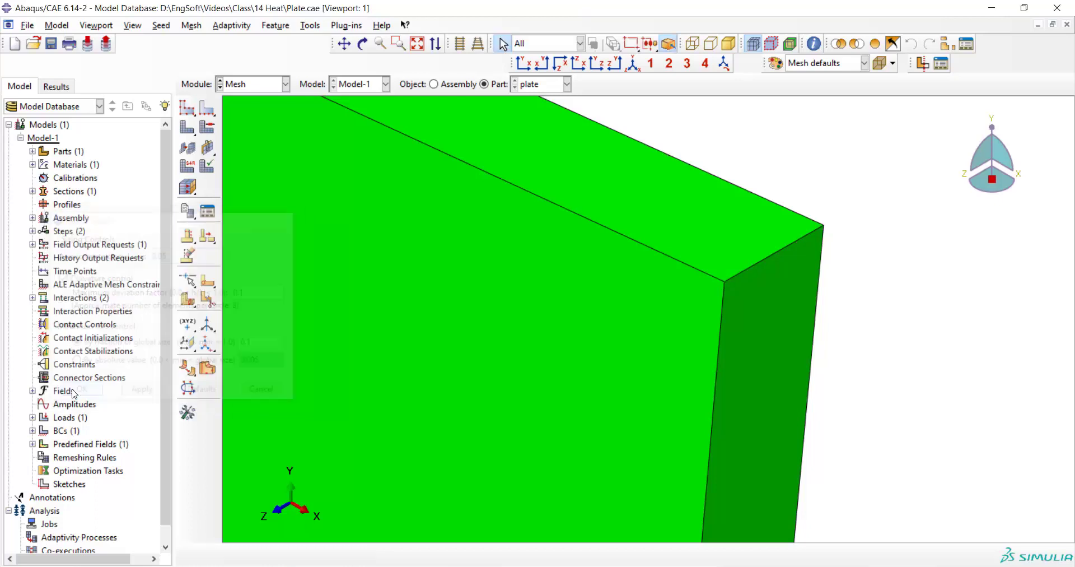
# - Assign DC3D8 Heat Transfer elements to the plate's cell and generate the part mesh
pyautogui.click(187, 166)
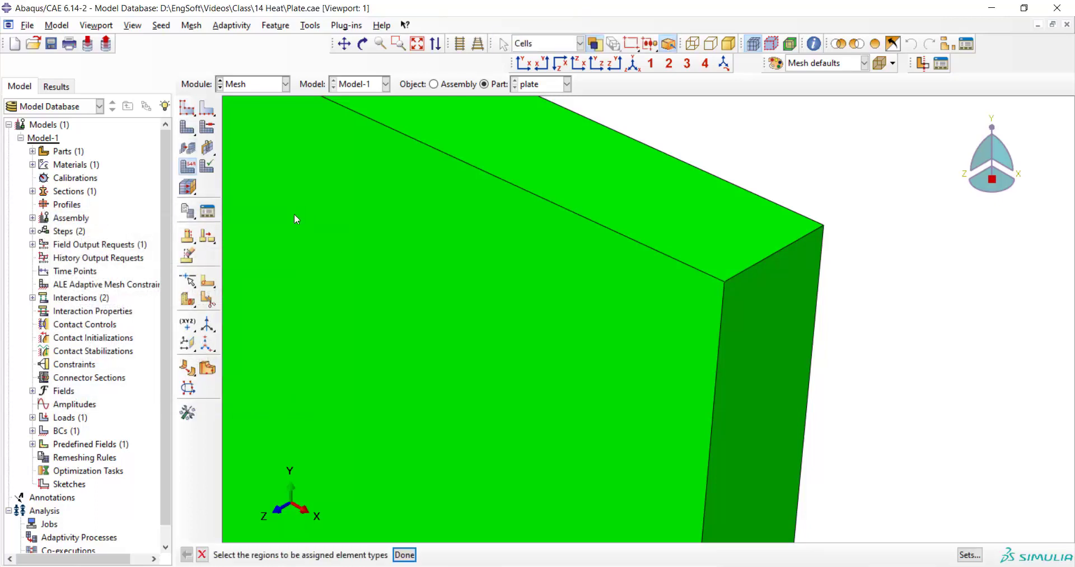
pyautogui.click(341, 250)
pyautogui.click(404, 554)
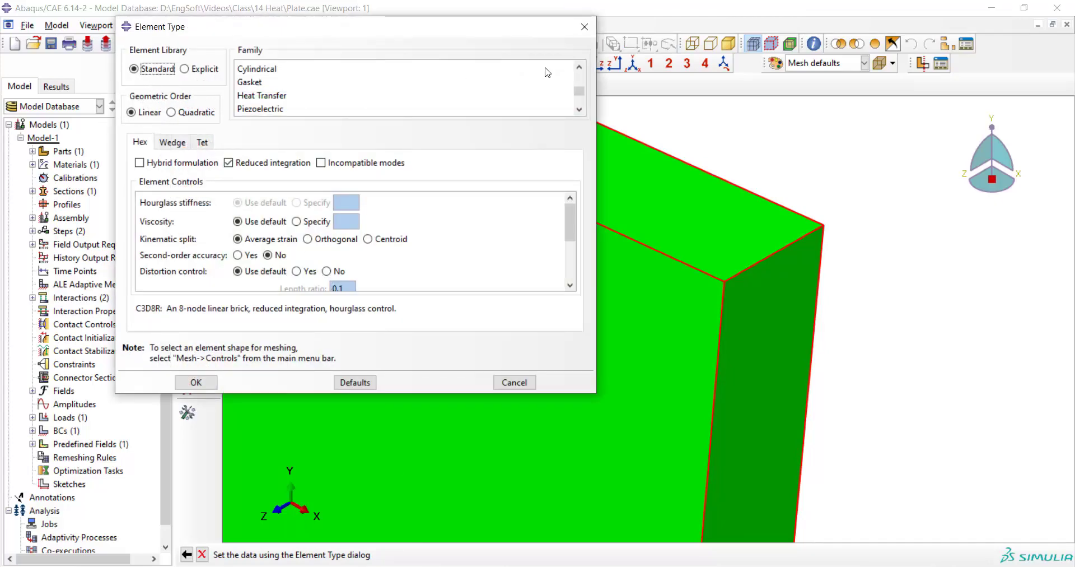
pyautogui.scroll(-1, 583, 105)
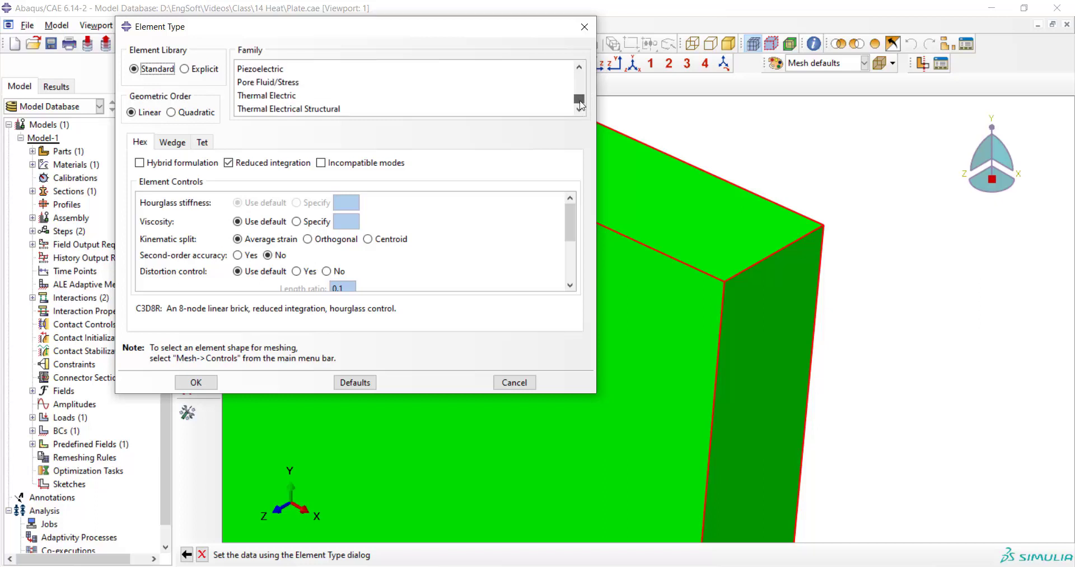
pyautogui.moveTo(581, 105)
pyautogui.mouseDown()
pyautogui.moveTo(580, 70)
pyautogui.moveTo(579, 94)
pyautogui.mouseUp()
pyautogui.click(280, 89)
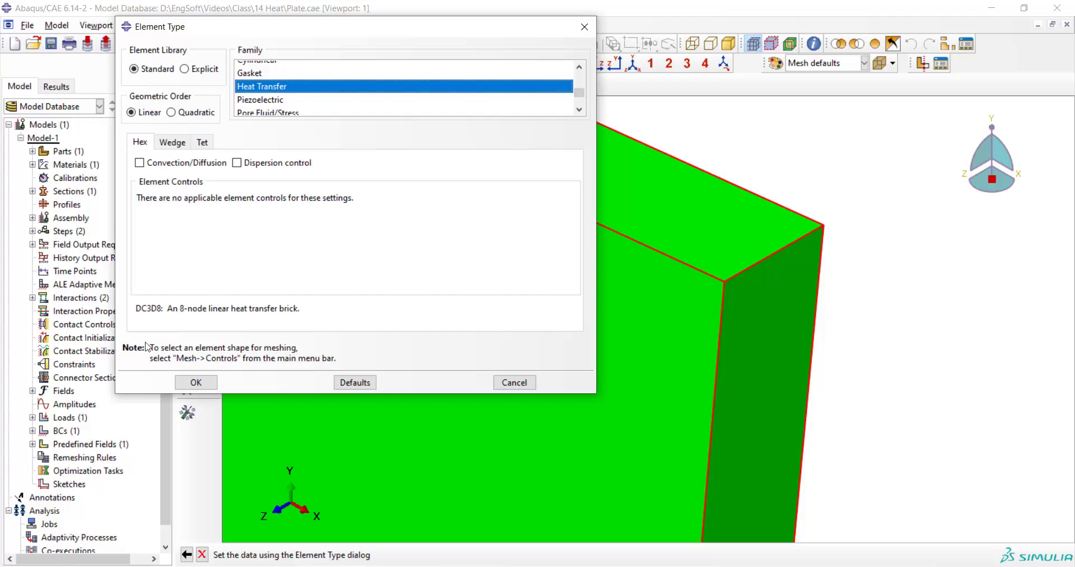
pyautogui.click(193, 382)
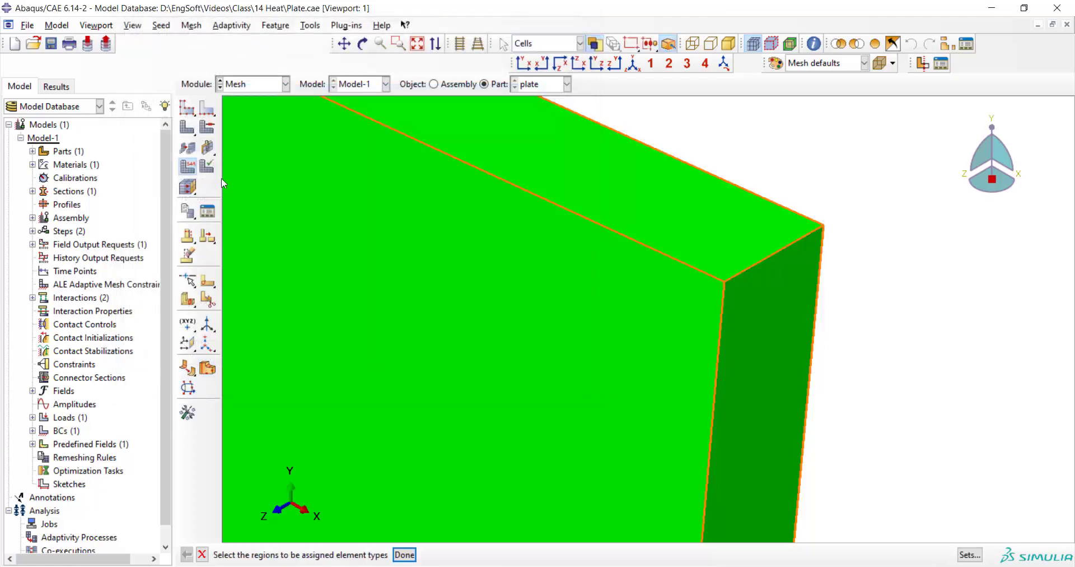
pyautogui.click(187, 166)
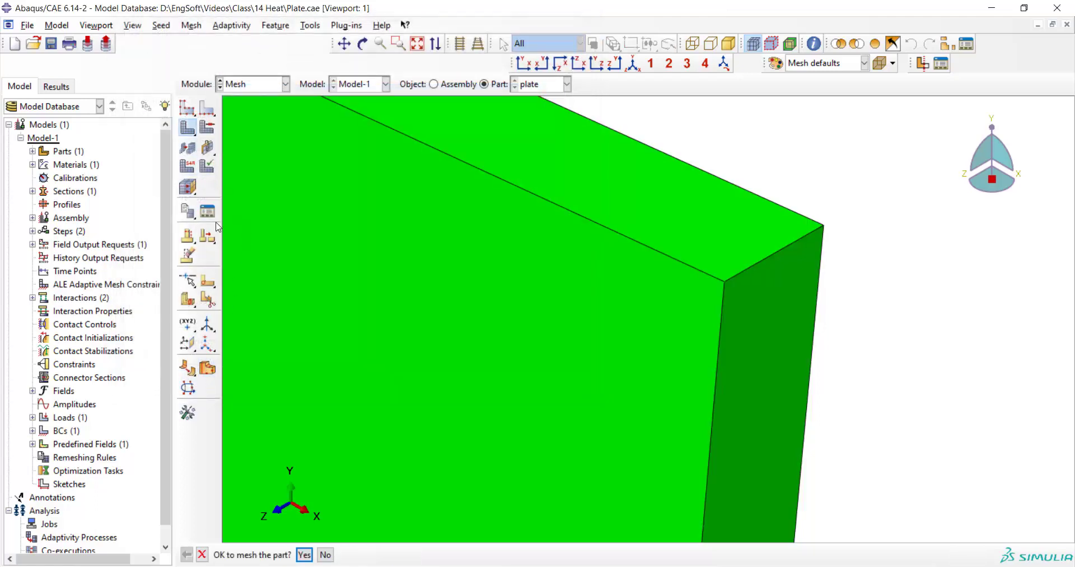
pyautogui.click(305, 554)
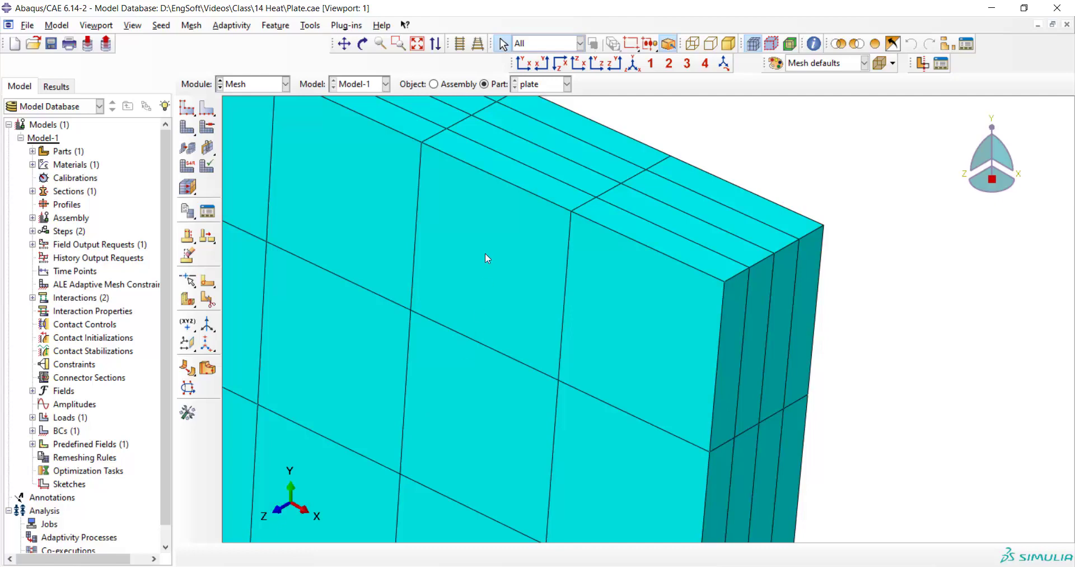
# - Set Model-1's absolute zero to -273.15 and the Stefan-Boltzmann constant to 5.67e-8
pyautogui.click(417, 43)
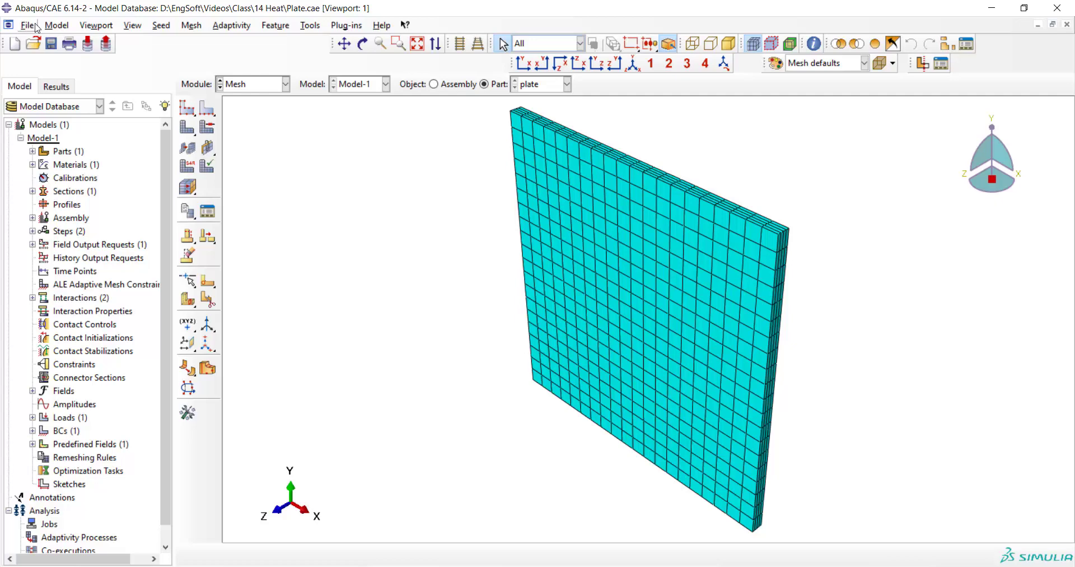
pyautogui.click(57, 25)
pyautogui.moveTo(102, 96)
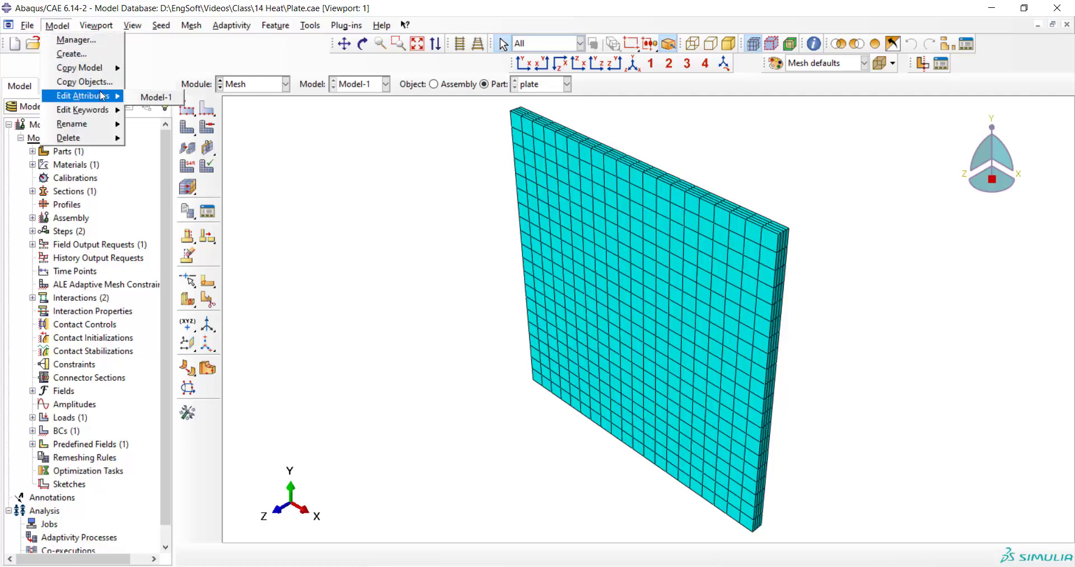
pyautogui.click(151, 97)
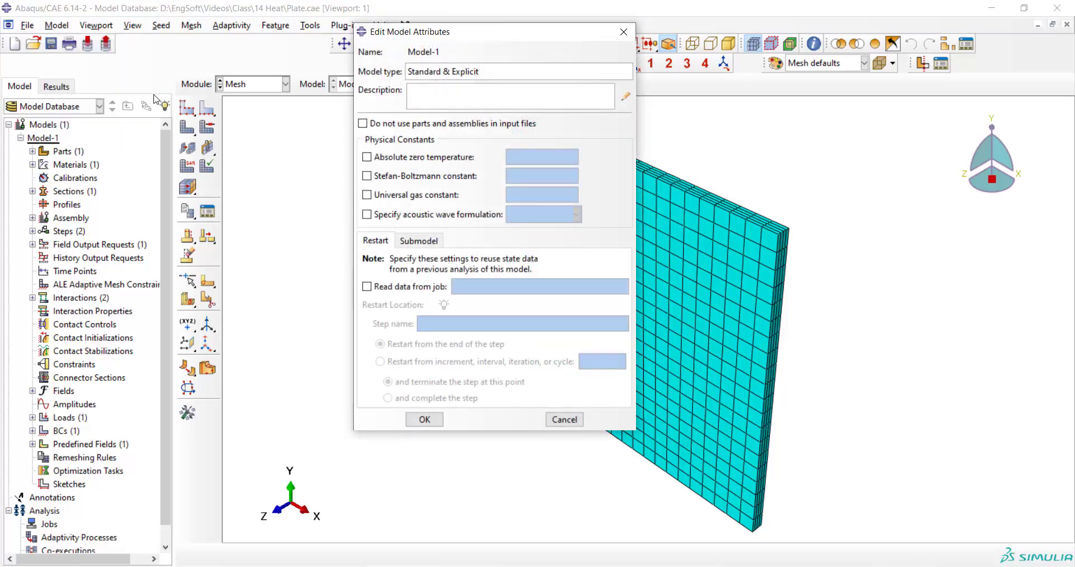
pyautogui.click(367, 158)
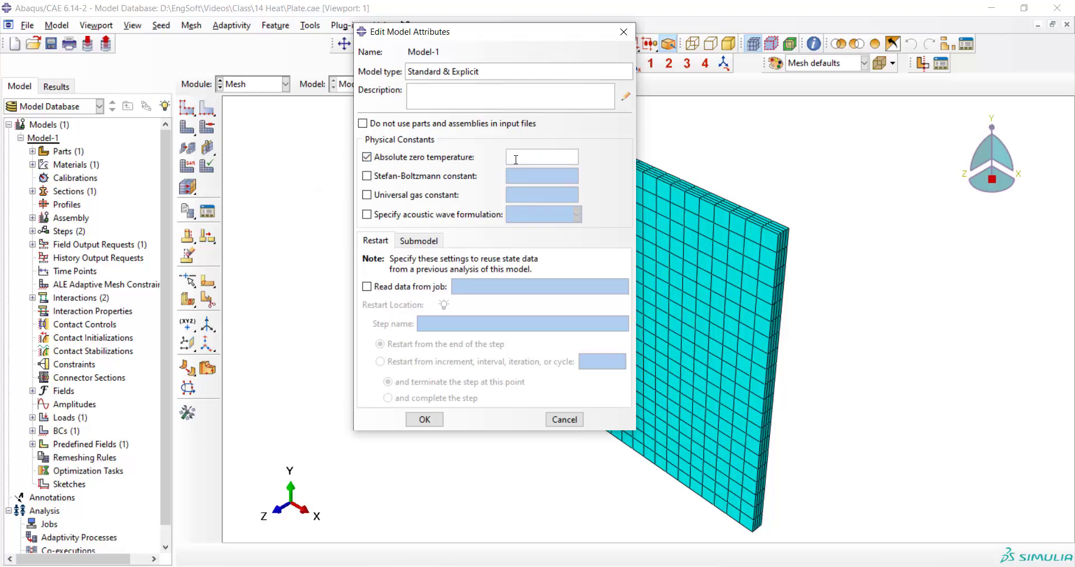
pyautogui.click(367, 176)
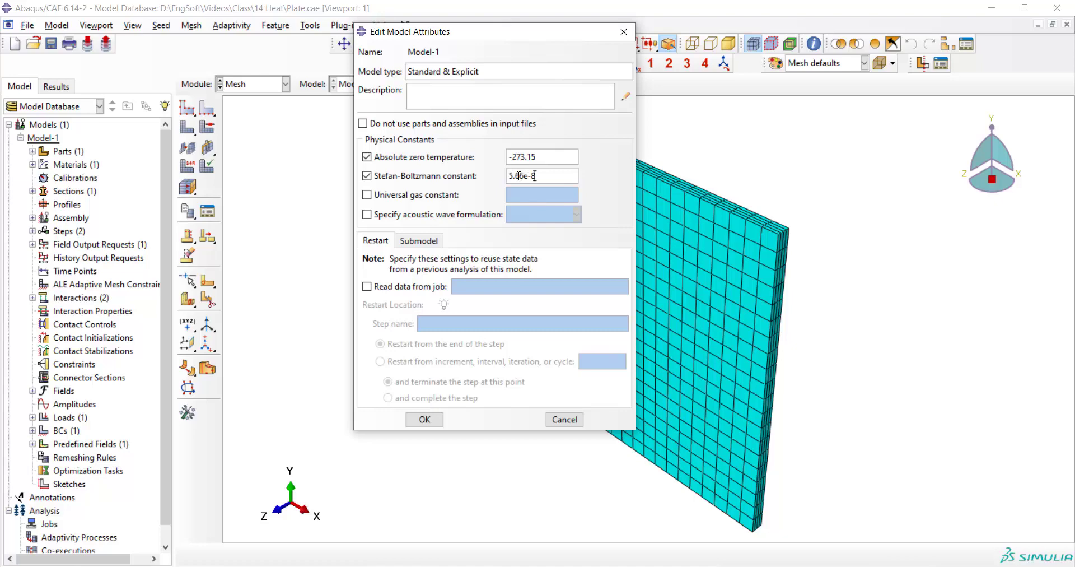
pyautogui.click(424, 419)
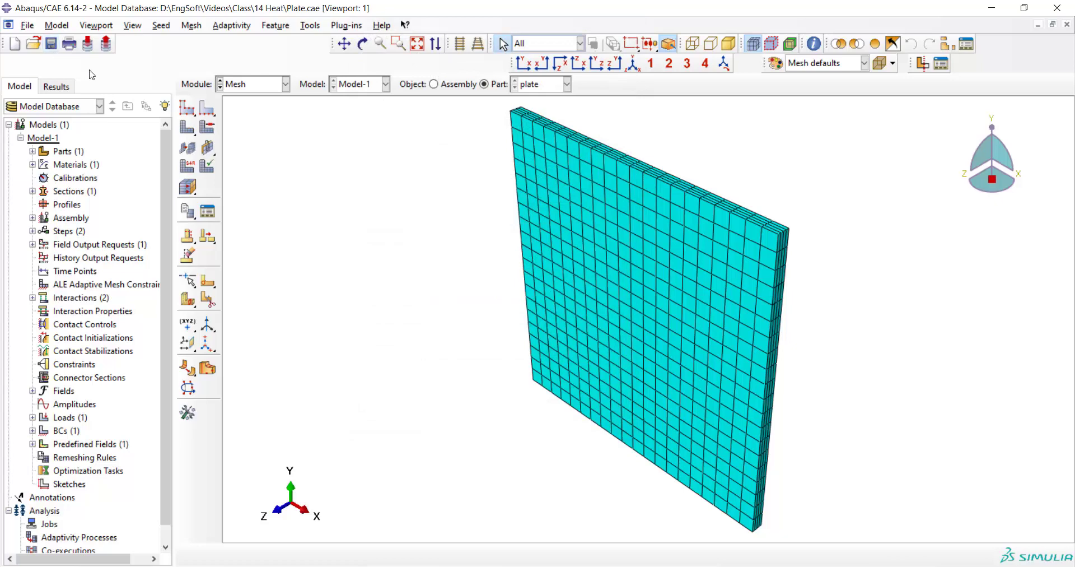
# - Create Job-1 from Model-1 with default settings in the Job Manager
pyautogui.click(257, 84)
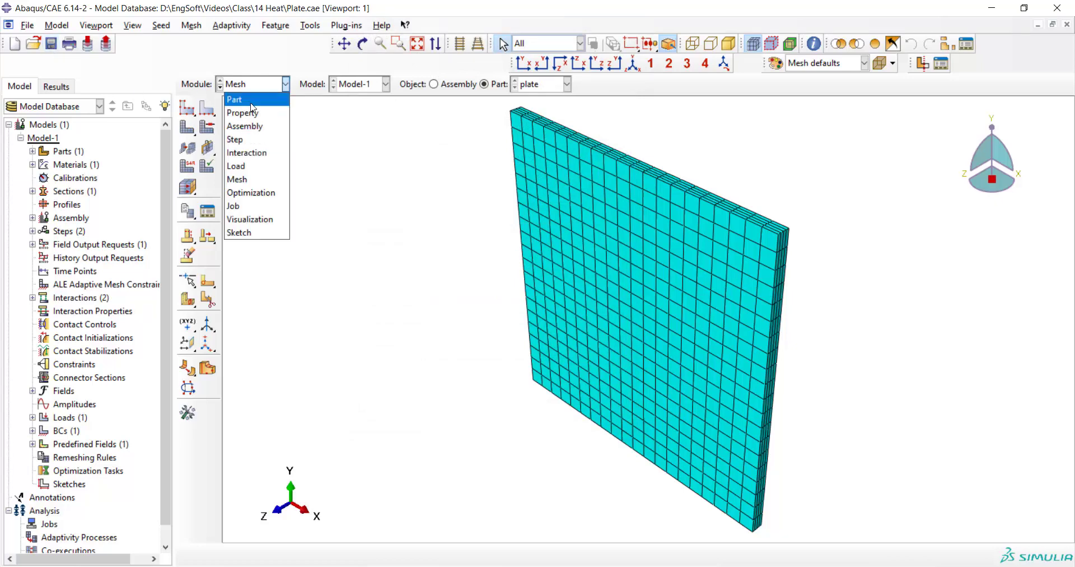
pyautogui.click(247, 206)
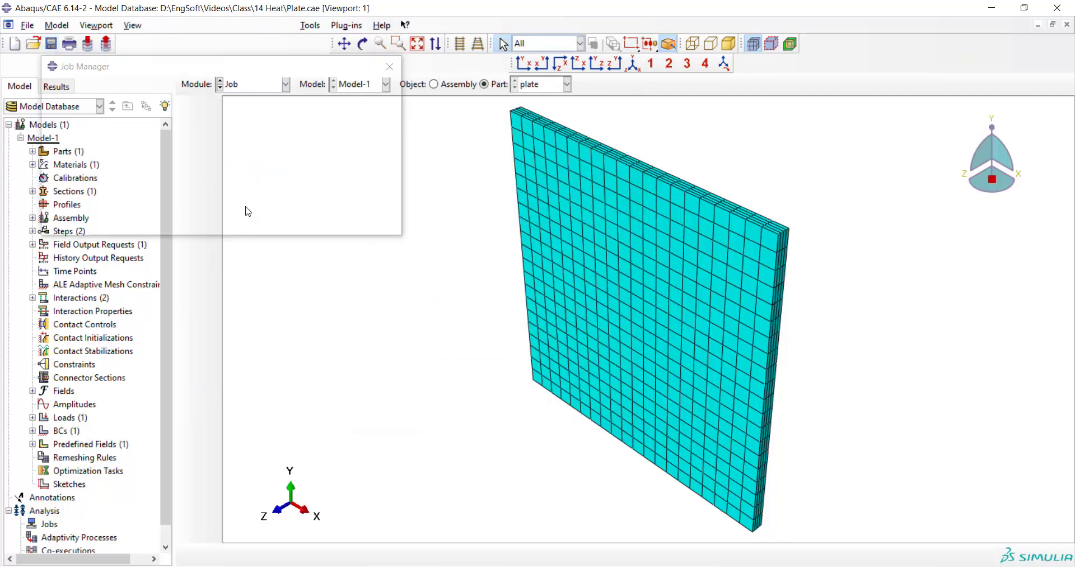
pyautogui.click(71, 224)
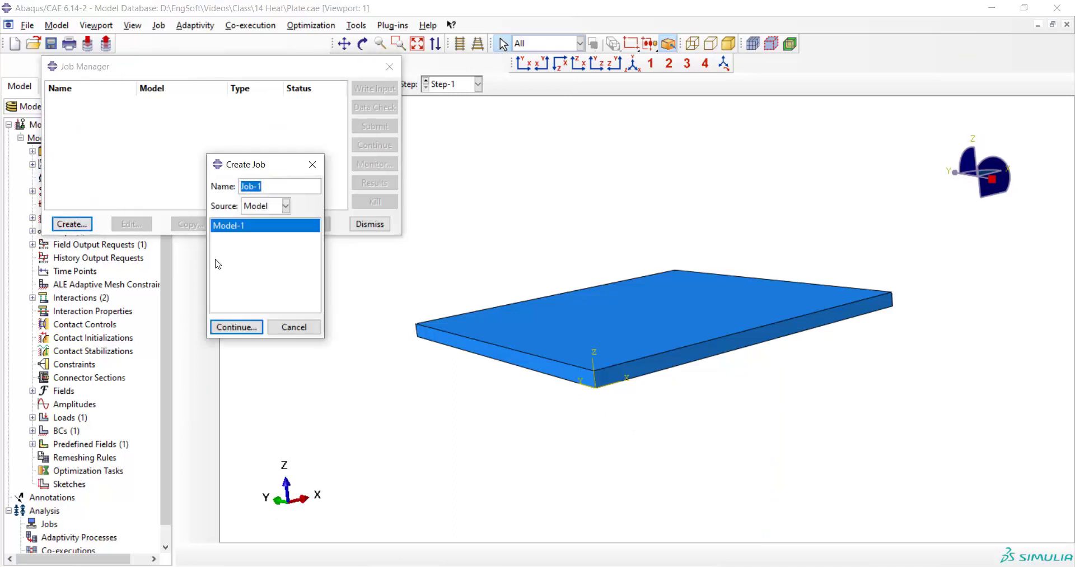
pyautogui.click(240, 326)
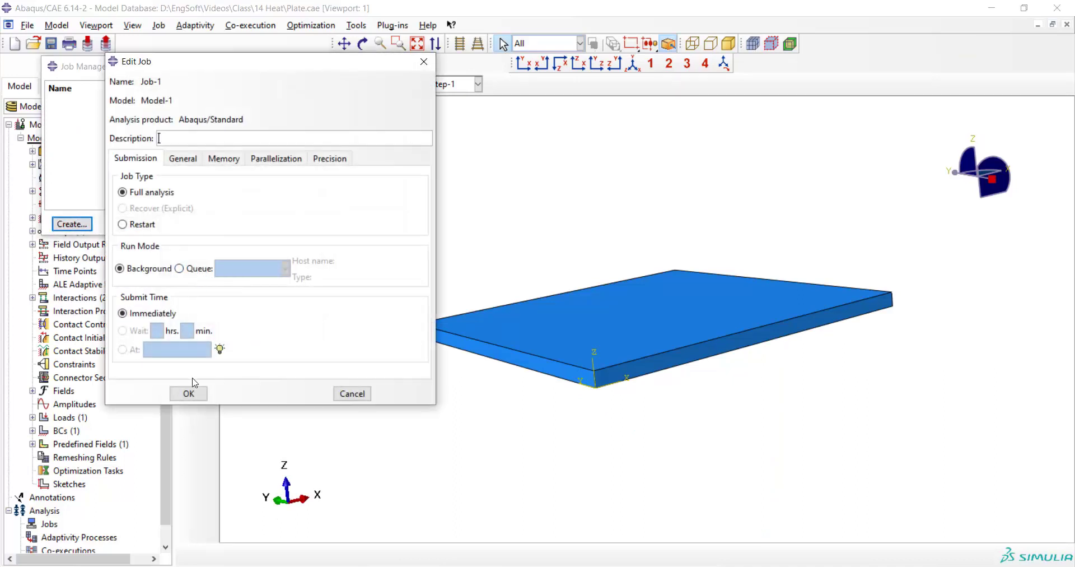
pyautogui.click(188, 393)
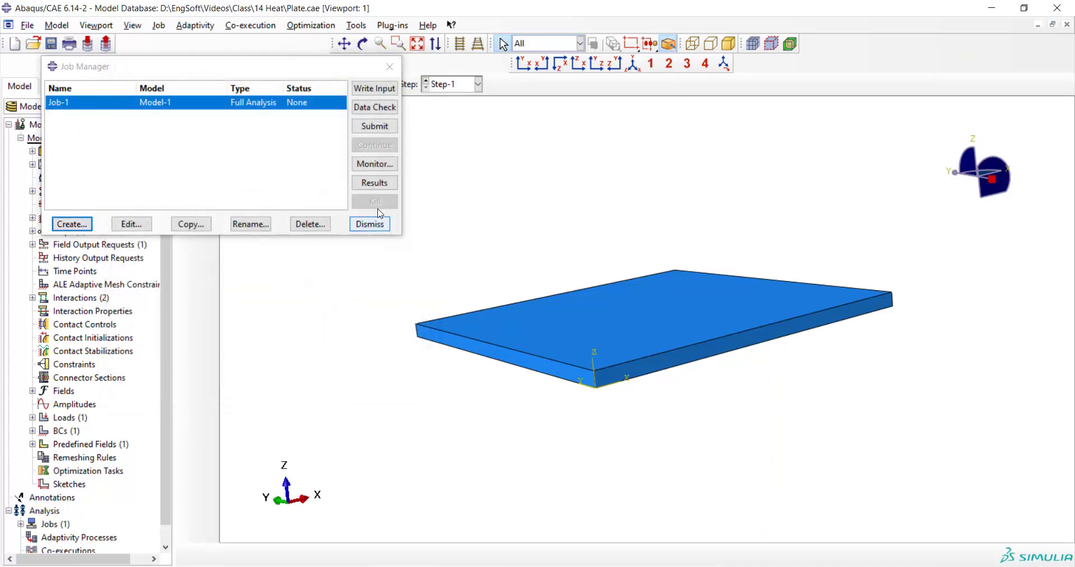
# - Submit Job-1, accept the overwrite and history warnings, and load its results
pyautogui.click(375, 126)
pyautogui.click(616, 163)
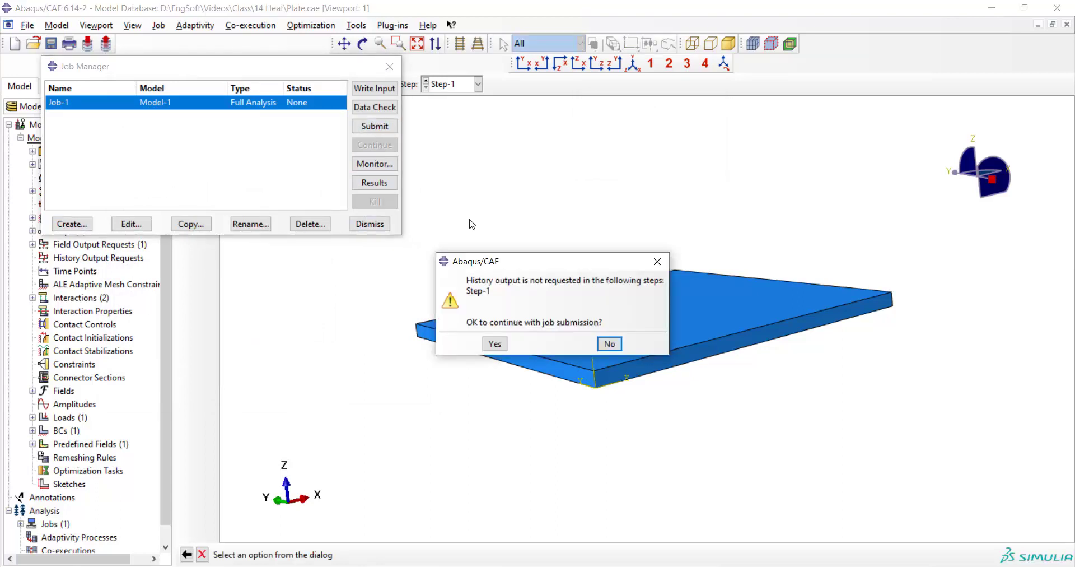
pyautogui.click(494, 344)
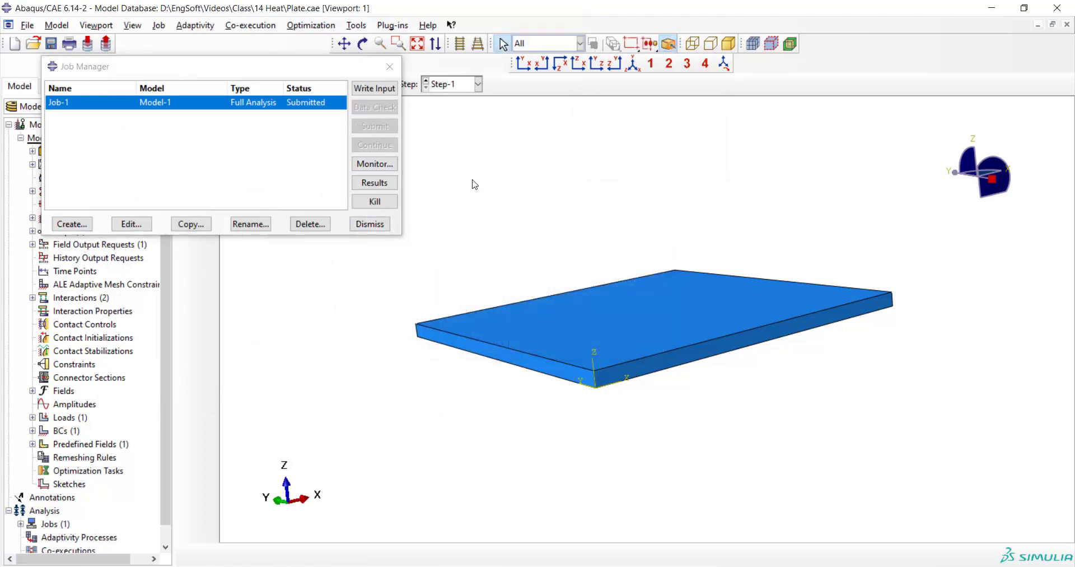
pyautogui.click(381, 184)
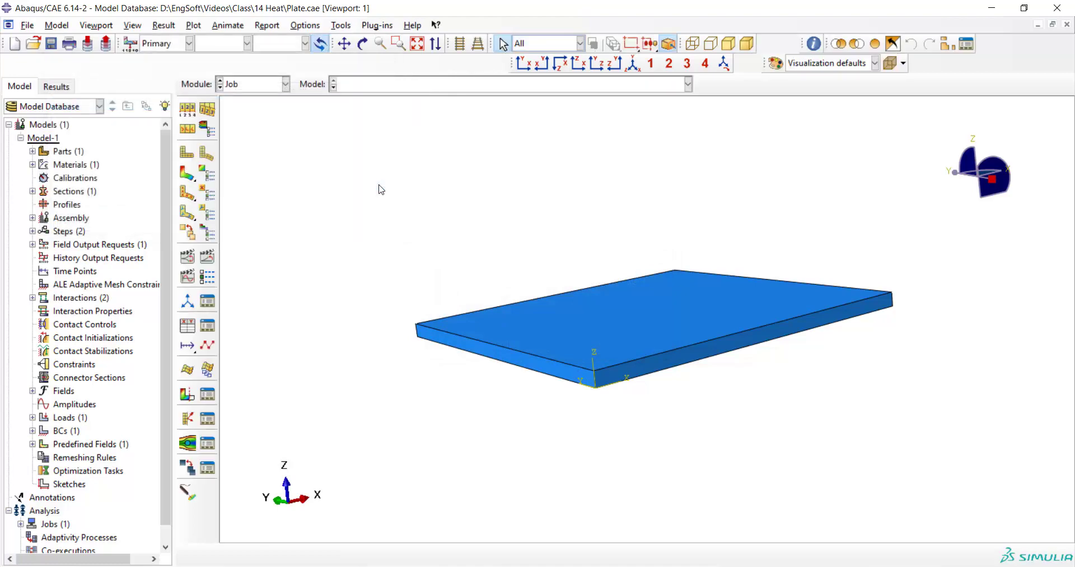
# - Plot the HFL heat flux contour and orbit the plate to view its top face
pyautogui.click(188, 174)
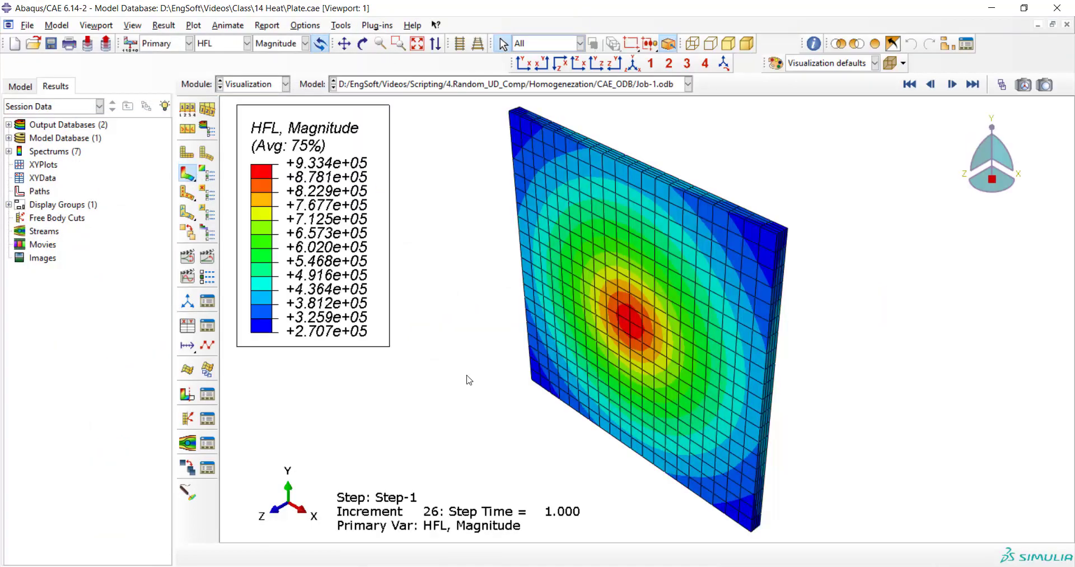
pyautogui.click(362, 43)
pyautogui.moveTo(502, 346); pyautogui.dragTo(606, 302)
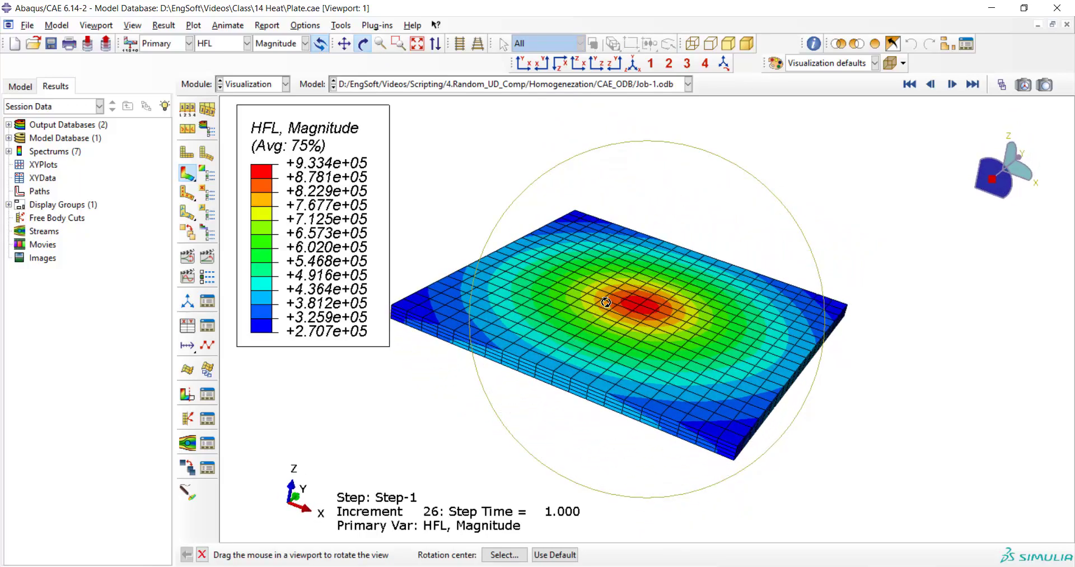
pyautogui.moveTo(521, 392); pyautogui.dragTo(677, 443)
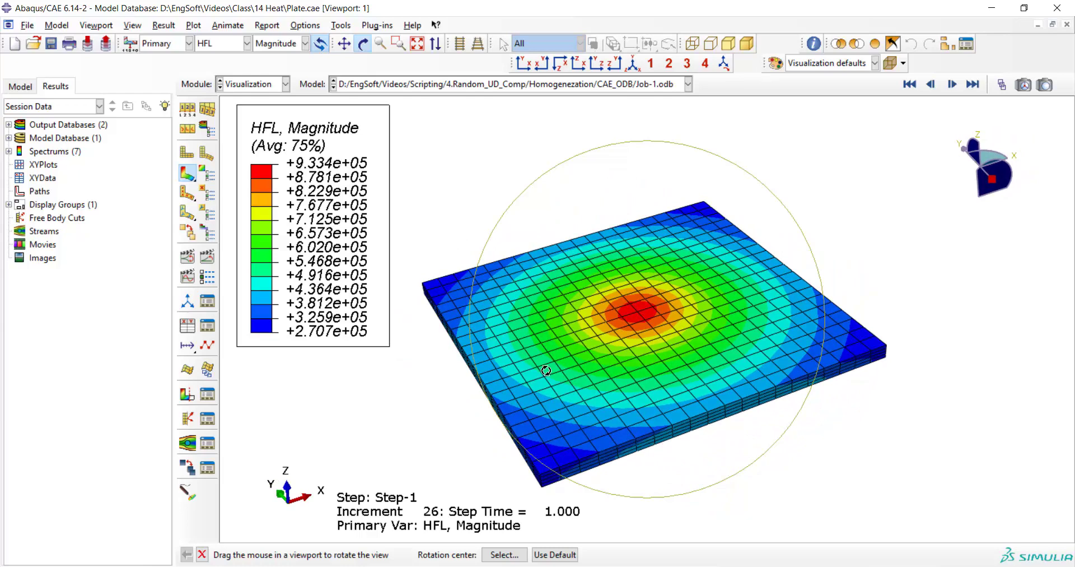
pyautogui.moveTo(546, 370); pyautogui.dragTo(550, 367)
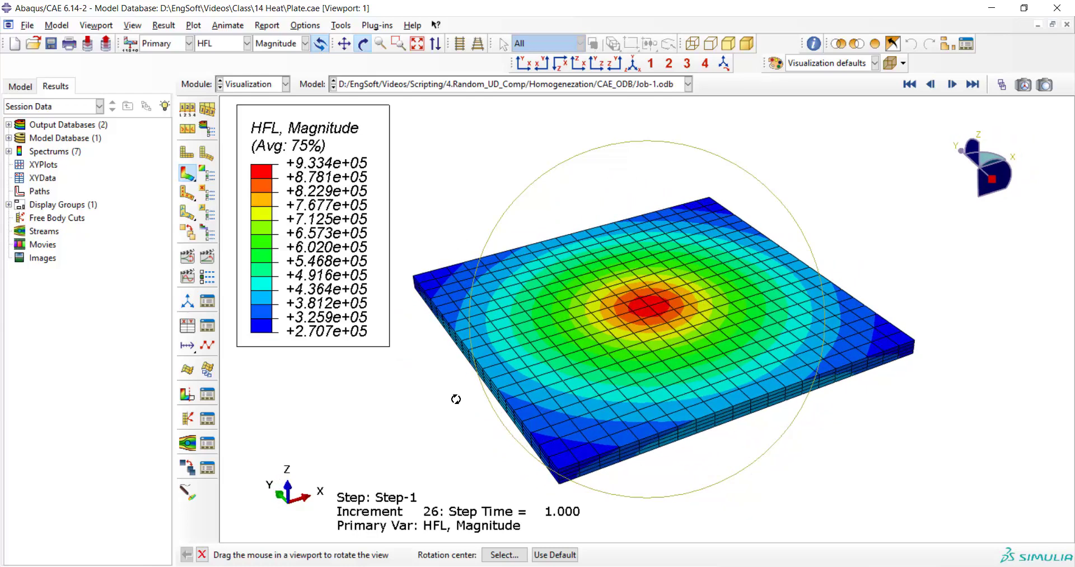
pyautogui.press('Escape')
pyautogui.click(246, 43)
# - Show the NT11 nodal temperature contour and orbit to inspect underside and top face
pyautogui.click(233, 70)
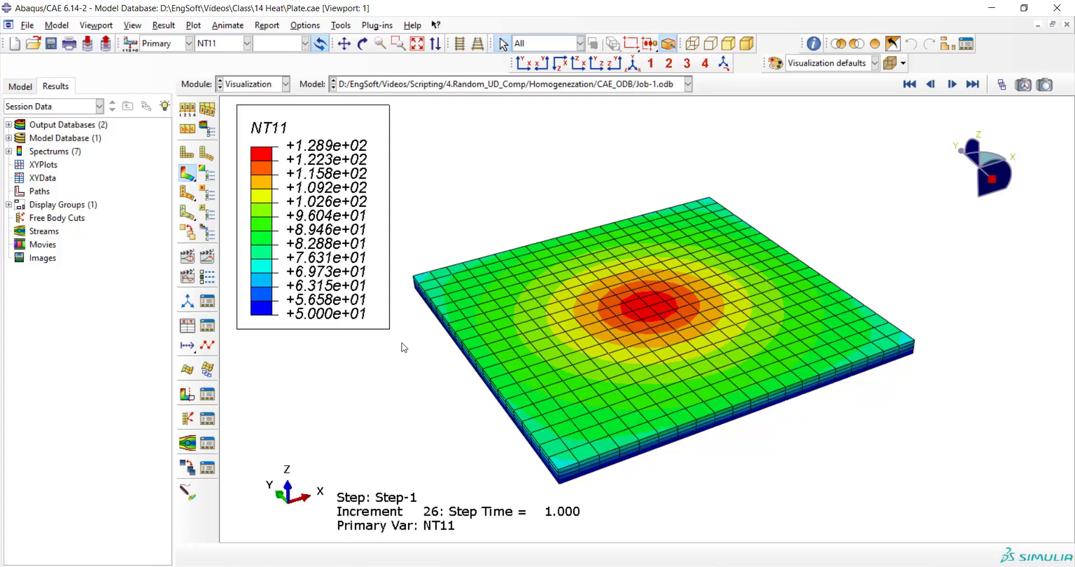
pyautogui.click(362, 43)
pyautogui.moveTo(566, 410); pyautogui.dragTo(621, 249)
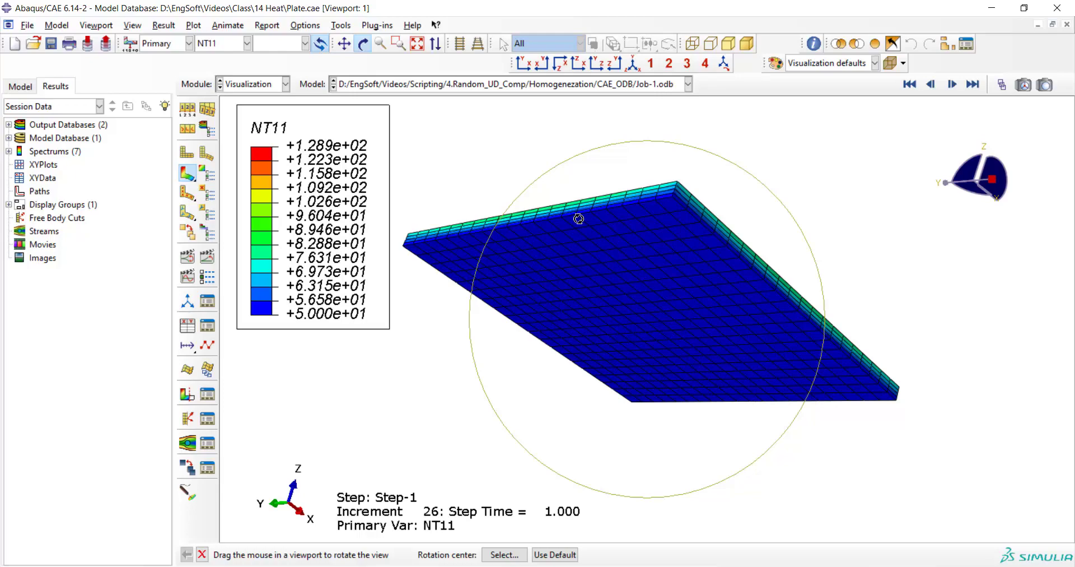
pyautogui.moveTo(583, 180); pyautogui.dragTo(583, 315)
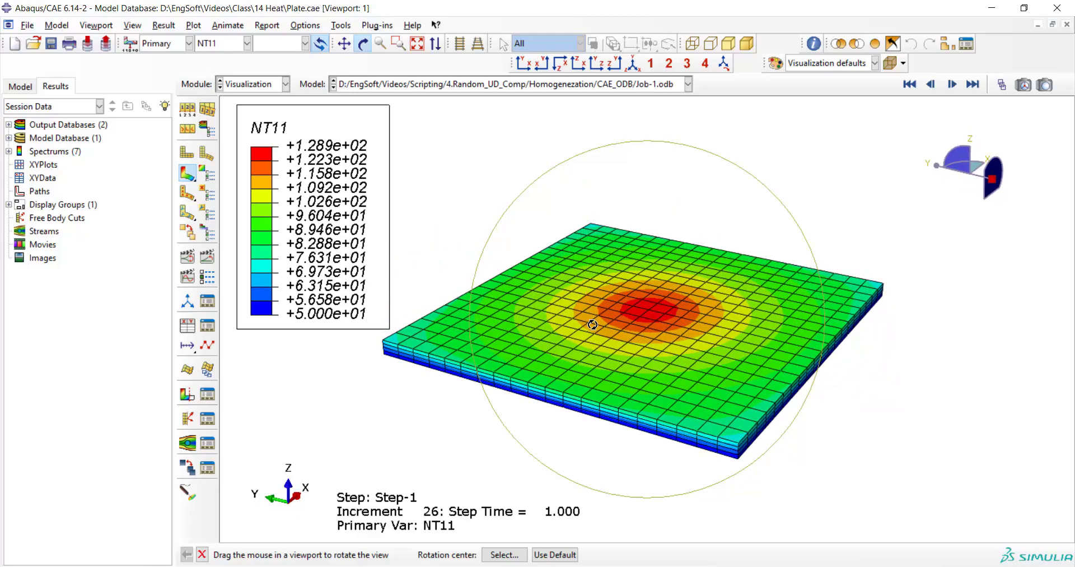
pyautogui.moveTo(499, 237); pyautogui.dragTo(507, 210)
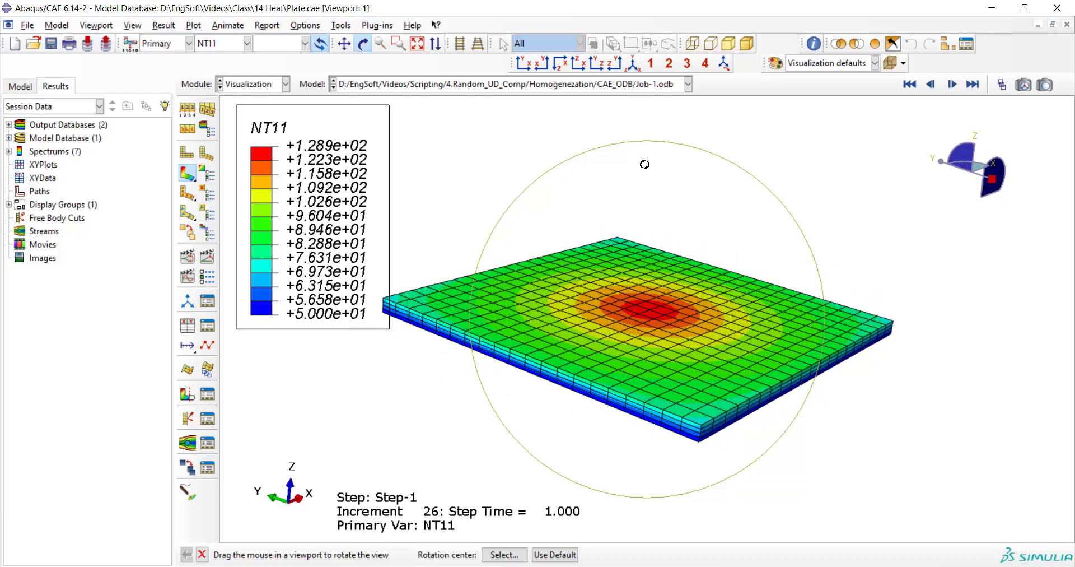
# - Rewind the temperature plot to increment 0, advance one frame, and tilt the plate slightly
pyautogui.click(910, 84)
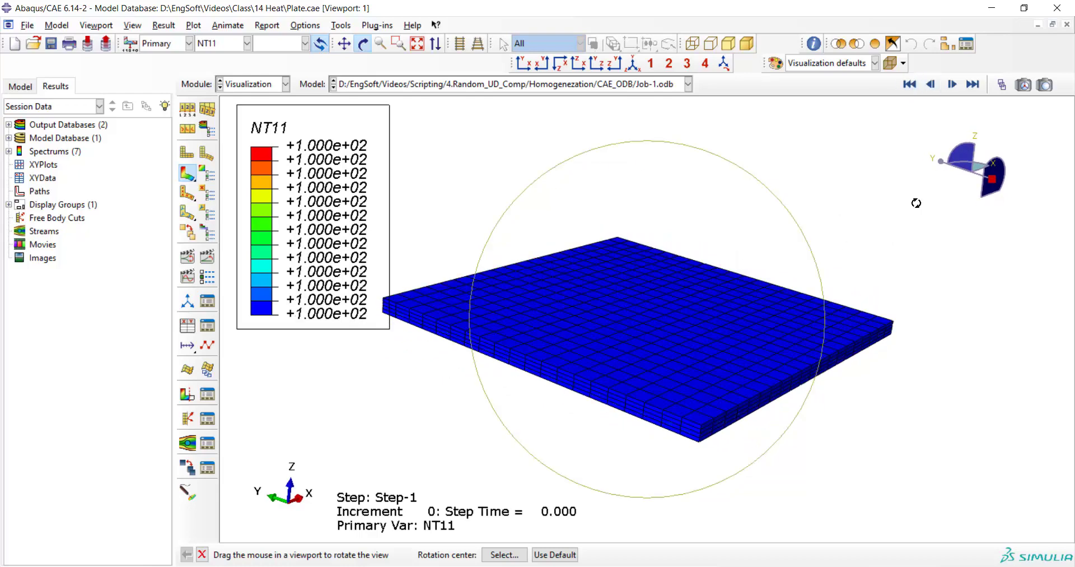
pyautogui.click(952, 85)
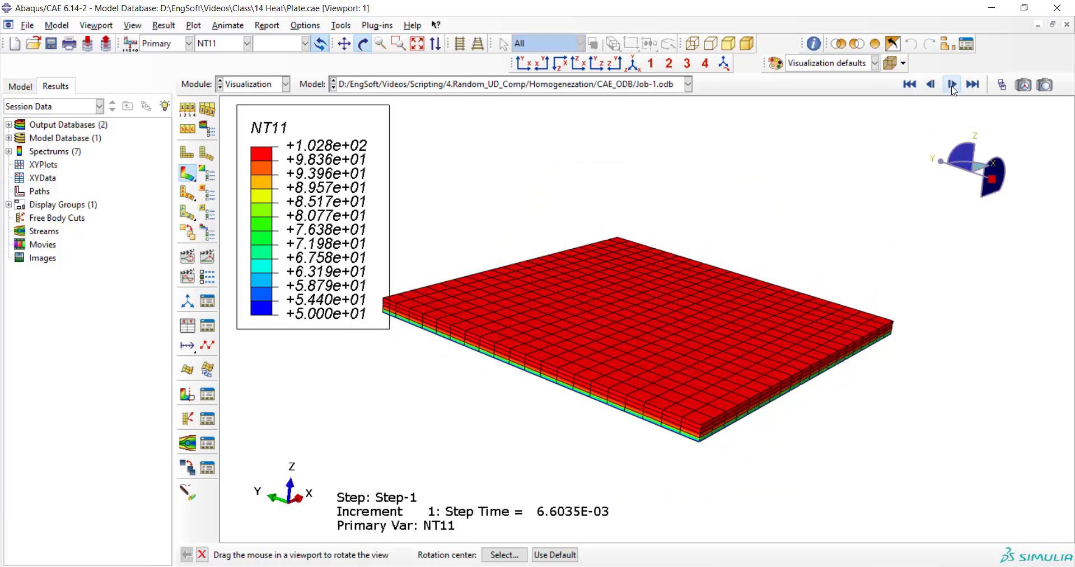
pyautogui.moveTo(795, 331); pyautogui.dragTo(799, 321)
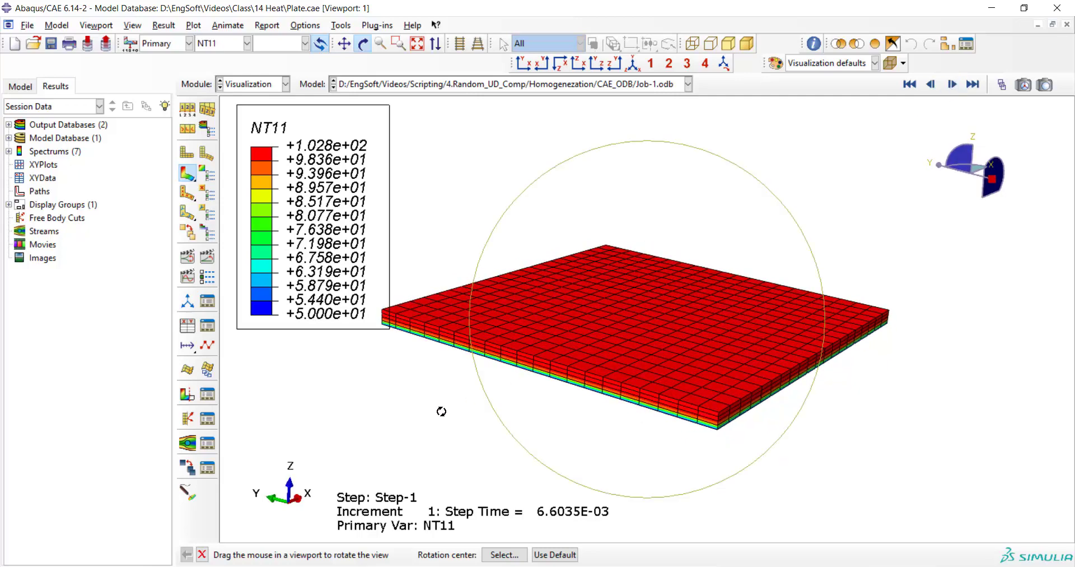
pyautogui.moveTo(439, 410); pyautogui.dragTo(555, 402)
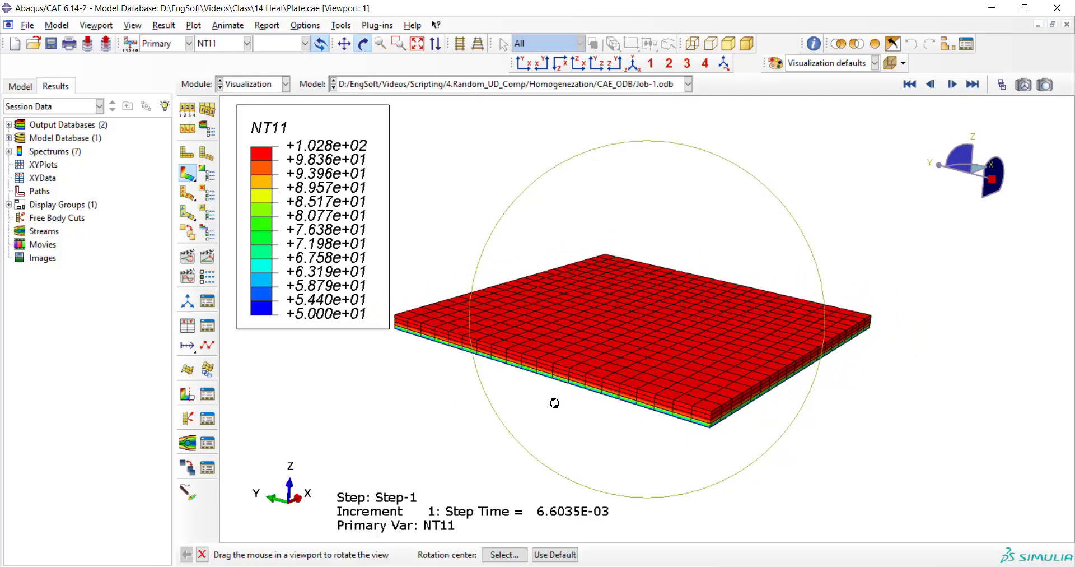
# - Step forward through the increments to the final increment 26, peaking at 128.9
pyautogui.click(953, 85)
pyautogui.click(953, 85)
pyautogui.tripleClick(953, 85)
pyautogui.tripleClick(952, 85)
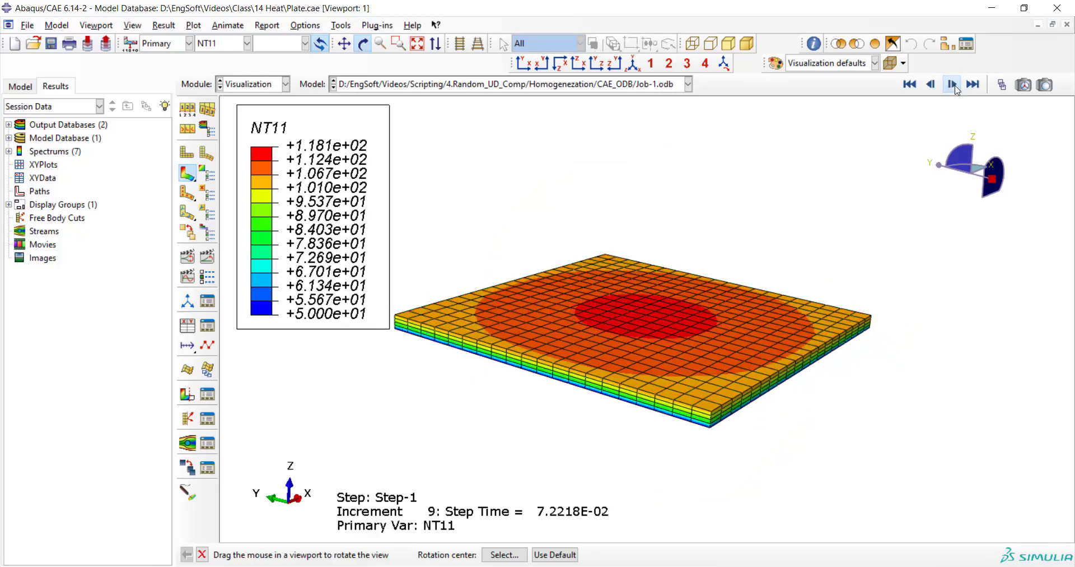
pyautogui.tripleClick(952, 85)
pyautogui.tripleClick(952, 85)
pyautogui.doubleClick(953, 85)
pyautogui.tripleClick(953, 85)
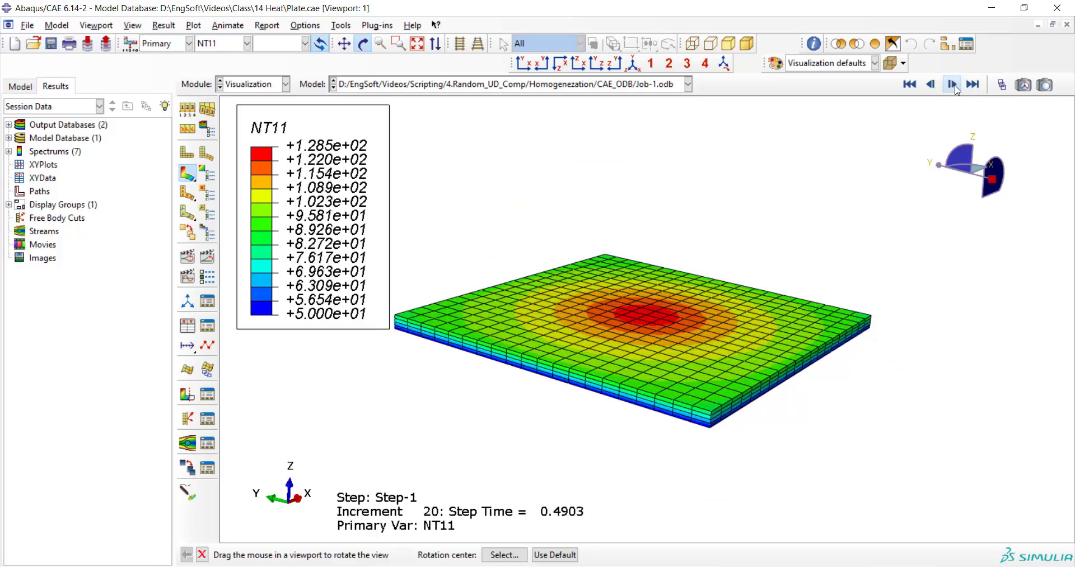
pyautogui.doubleClick(955, 87)
pyautogui.tripleClick(955, 88)
pyautogui.click(956, 88)
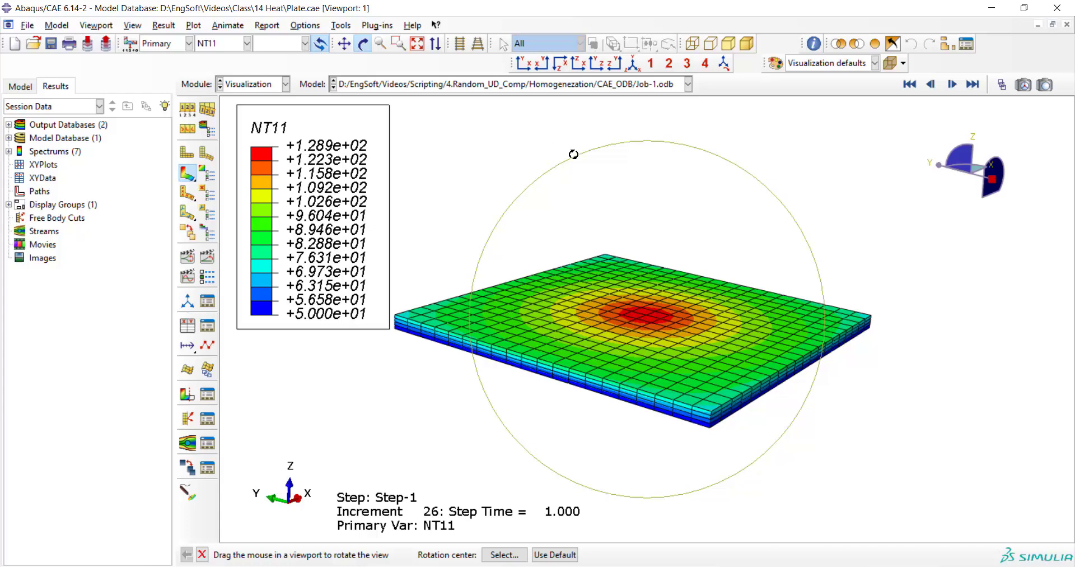
pyautogui.moveTo(648, 172); pyautogui.dragTo(644, 180)
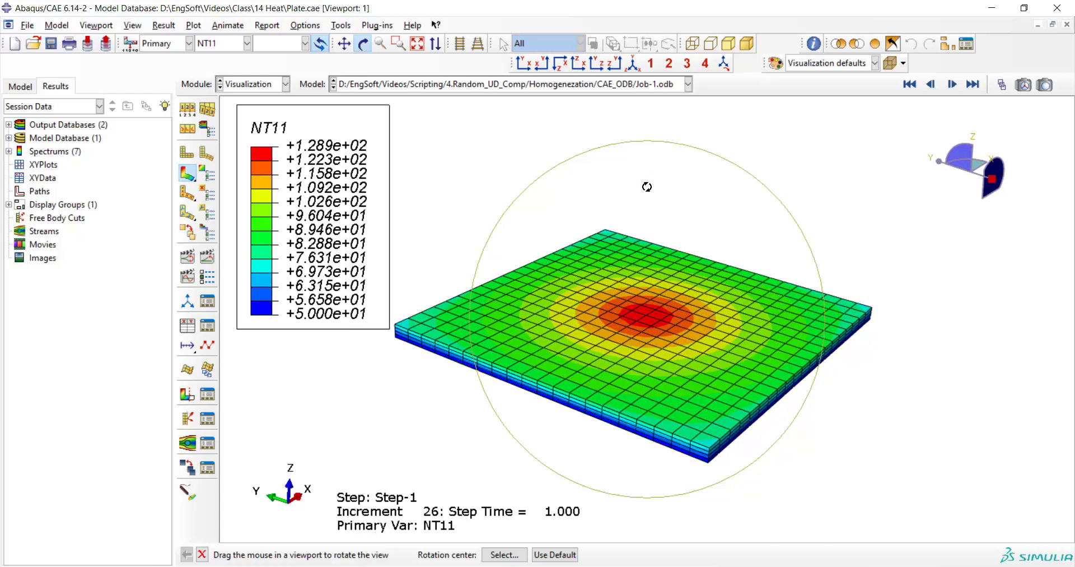